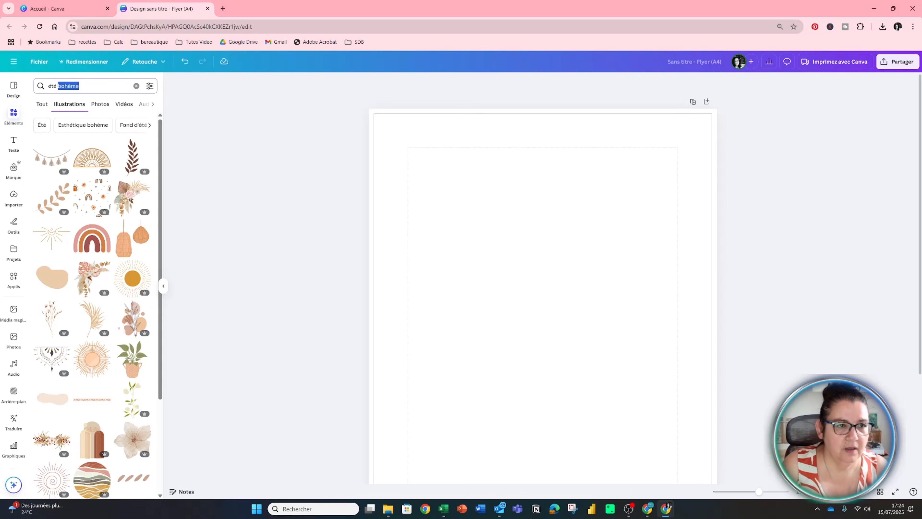
Search the illustrations for "été aquarelle" and for "été doodle" to compare the drawing styles.
{"action": "type", "text": "aquarelle"}
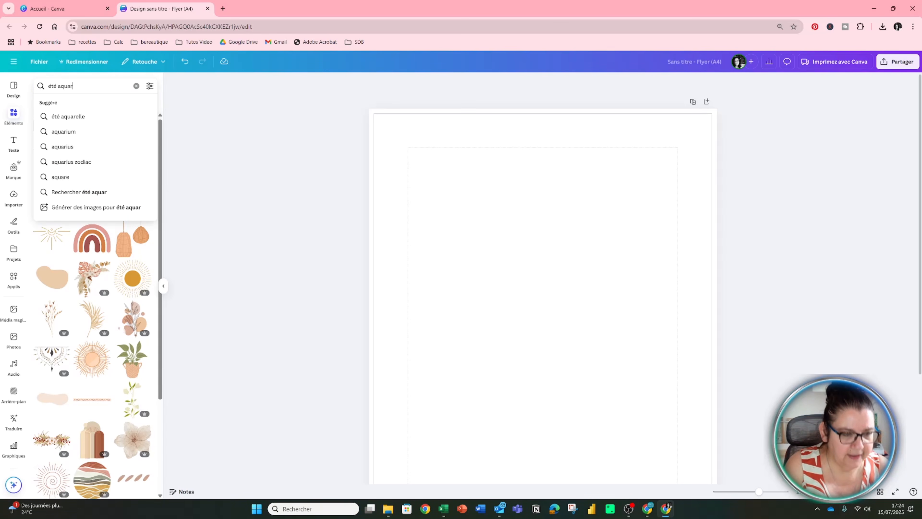
{"action": "key", "text": "Return"}
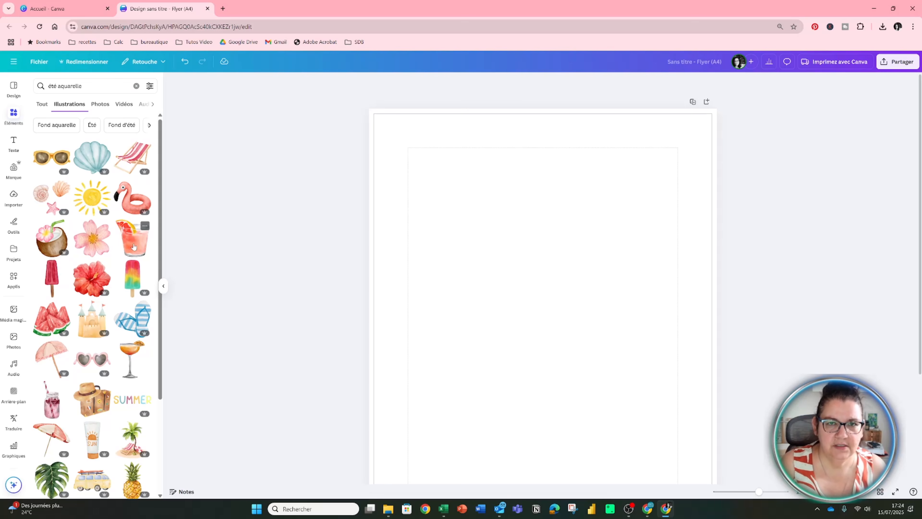
{"action": "double_click", "coordinate": [70, 86]}
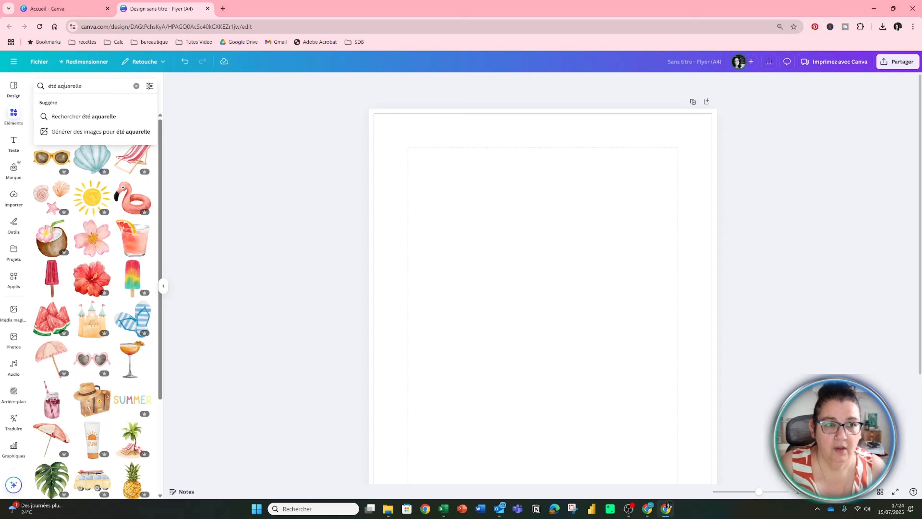
{"action": "type", "text": "doodle"}
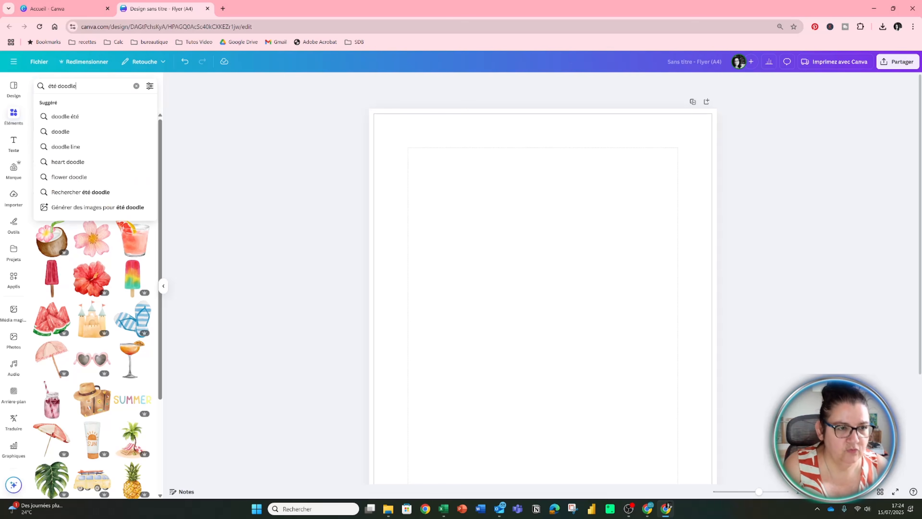
{"action": "key", "text": "Return"}
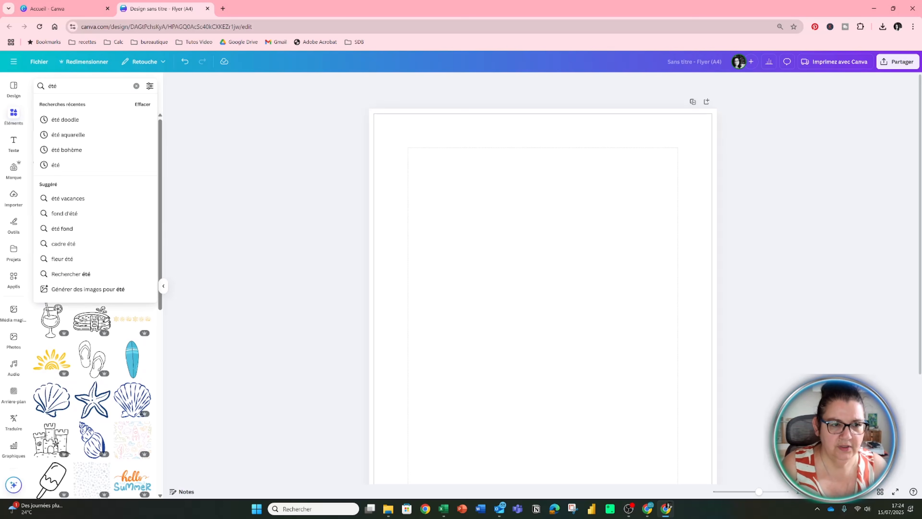
Search the illustrations for "été" and add the brown straw hat and the pink flower with yellow centre to the page.
{"action": "key", "text": "Return"}
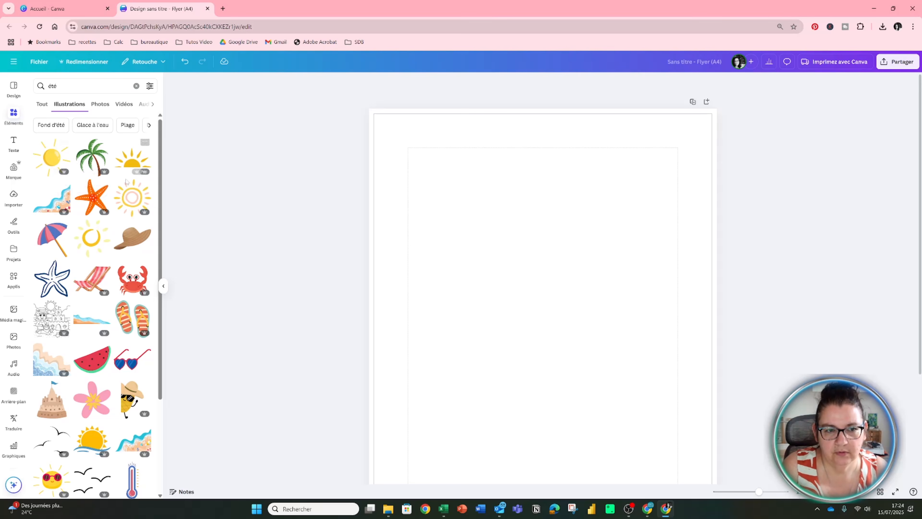
{"action": "left_click", "coordinate": [130, 243]}
{"action": "scroll", "coordinate": [93, 327], "scroll_direction": "down", "scroll_amount": 3}
{"action": "left_click", "coordinate": [93, 261]}
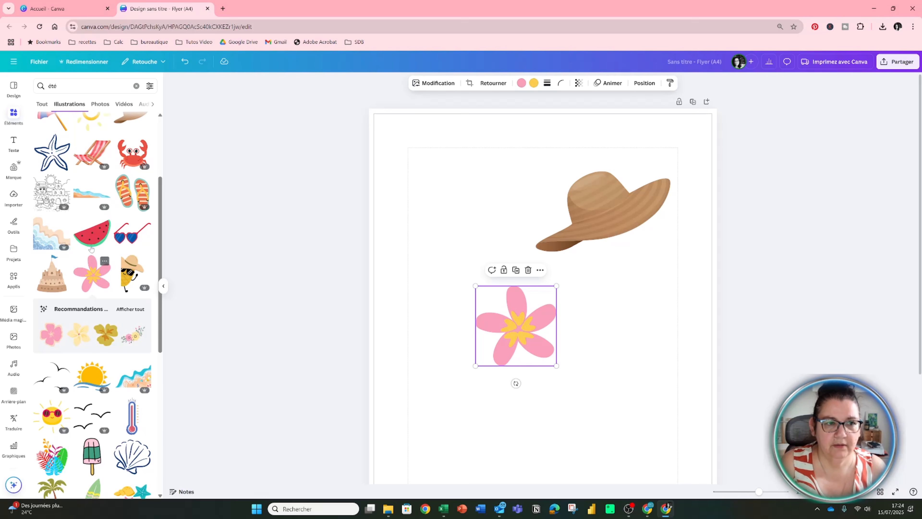
{"action": "scroll", "coordinate": [91, 246], "scroll_direction": "up", "scroll_amount": 3}
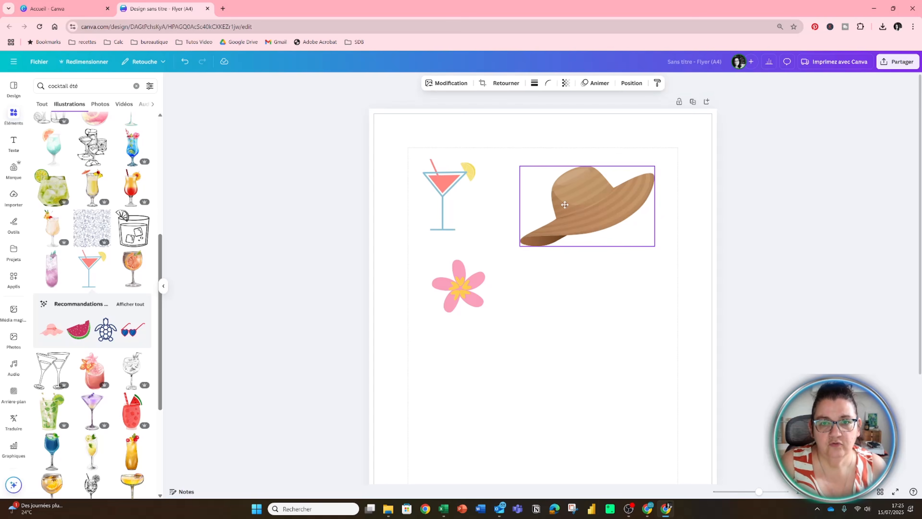
Shrink the straw hat and place it beside the cocktail glass.
{"action": "left_click_drag", "start_coordinate": [565, 205], "coordinate": [530, 193]}
{"action": "left_click_drag", "start_coordinate": [621, 233], "coordinate": [569, 207]}
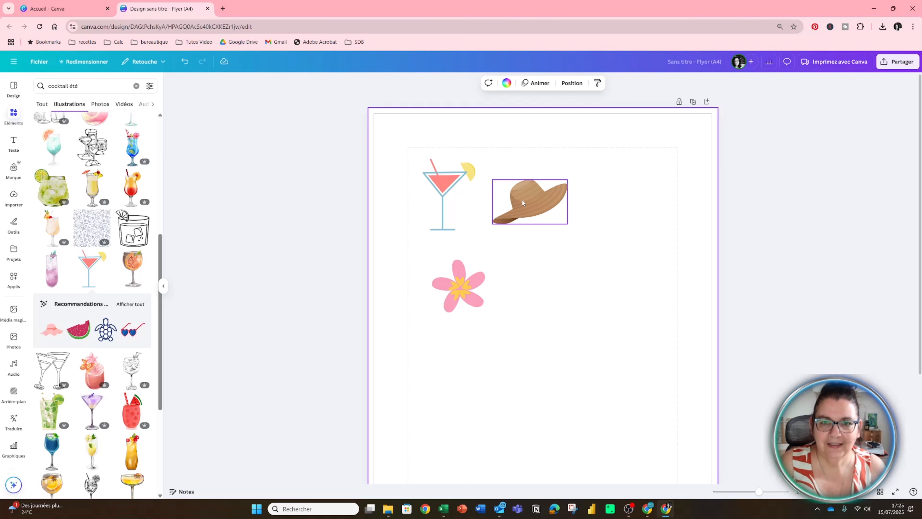
{"action": "left_click_drag", "start_coordinate": [521, 199], "coordinate": [550, 200]}
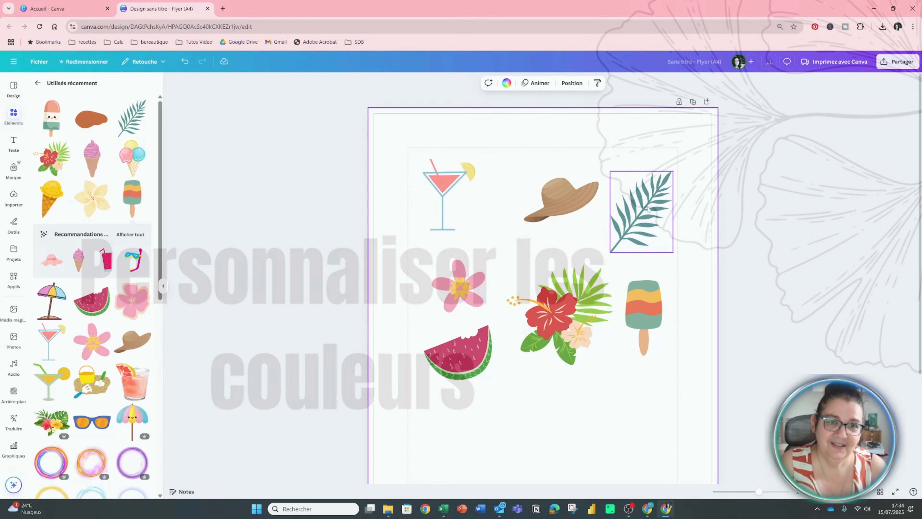
Recolour the ice pop's green parts, trying the document's lime green and settling on the coral from the cocktail's photo colours.
{"action": "left_click", "coordinate": [740, 214]}
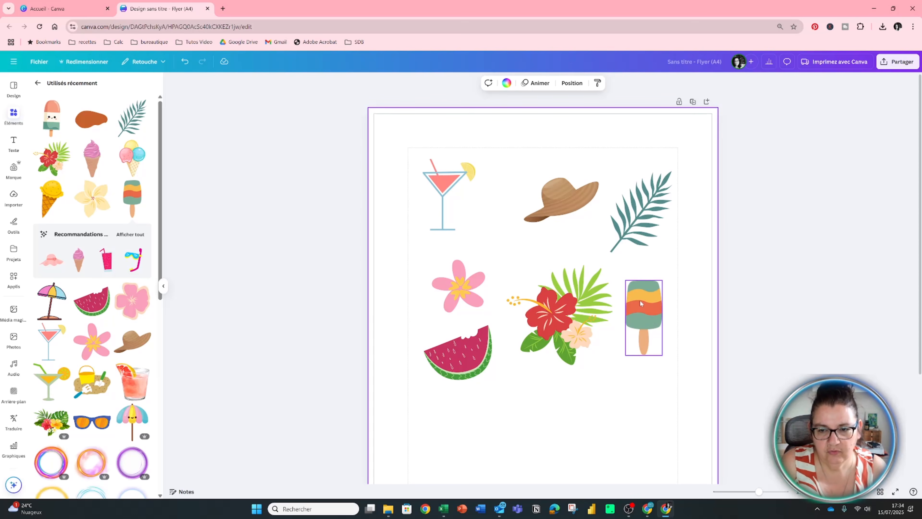
{"action": "left_click", "coordinate": [642, 308]}
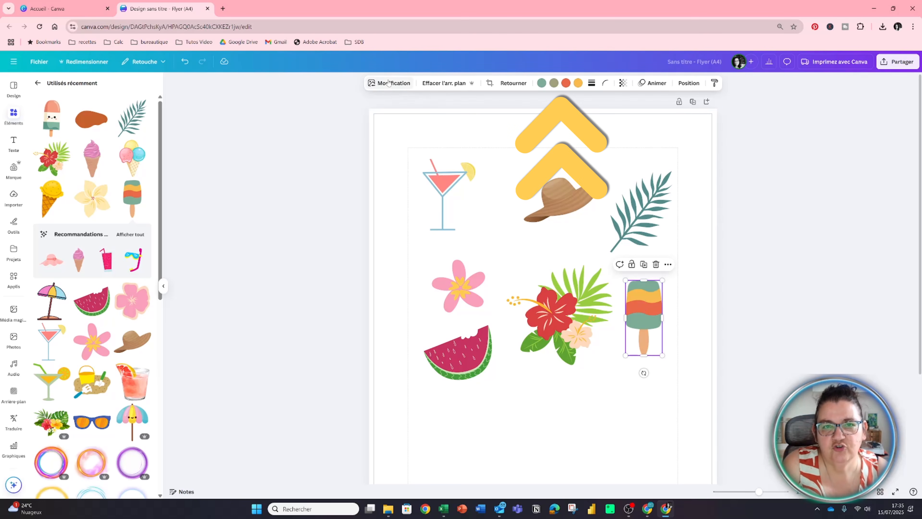
{"action": "left_click", "coordinate": [541, 83]}
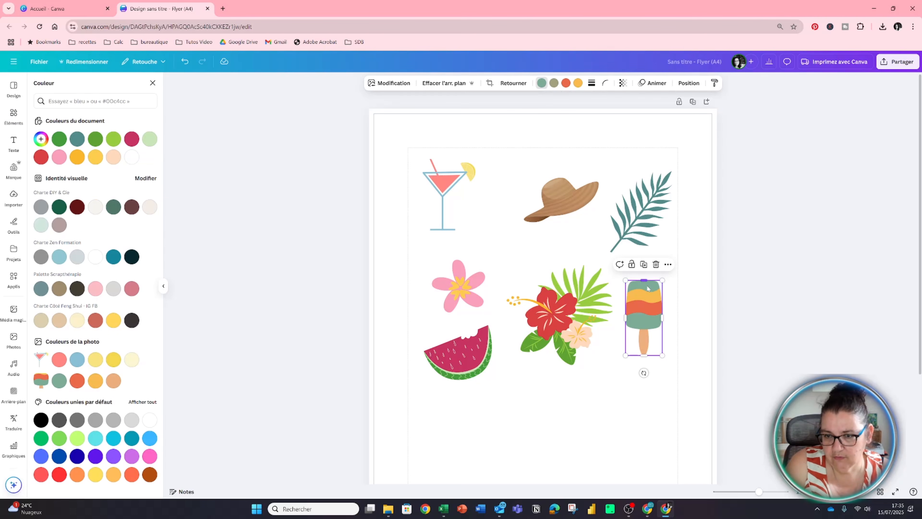
{"action": "left_click", "coordinate": [113, 139]}
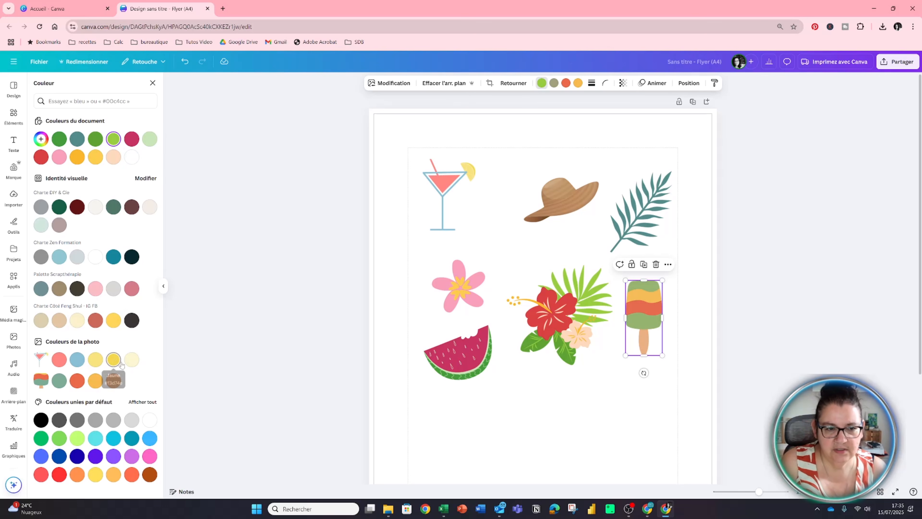
{"action": "left_click", "coordinate": [59, 359]}
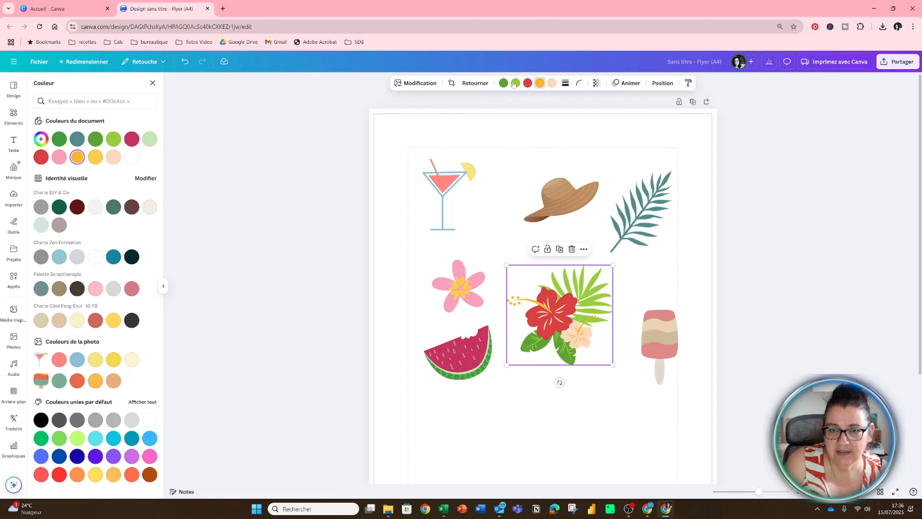
Change the red of the hibiscus bouquet to the document colour Pourpre, and check the straw hat for editable colours.
{"action": "left_click", "coordinate": [528, 83]}
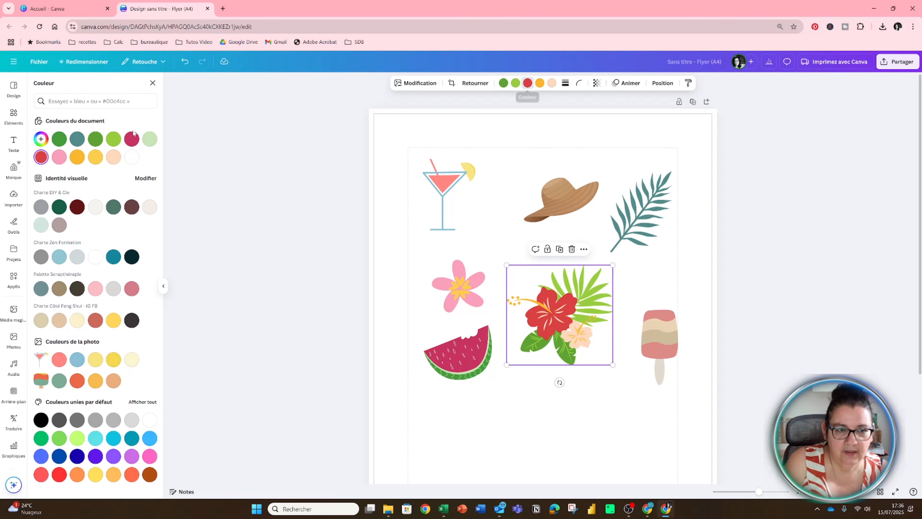
{"action": "left_click", "coordinate": [132, 139]}
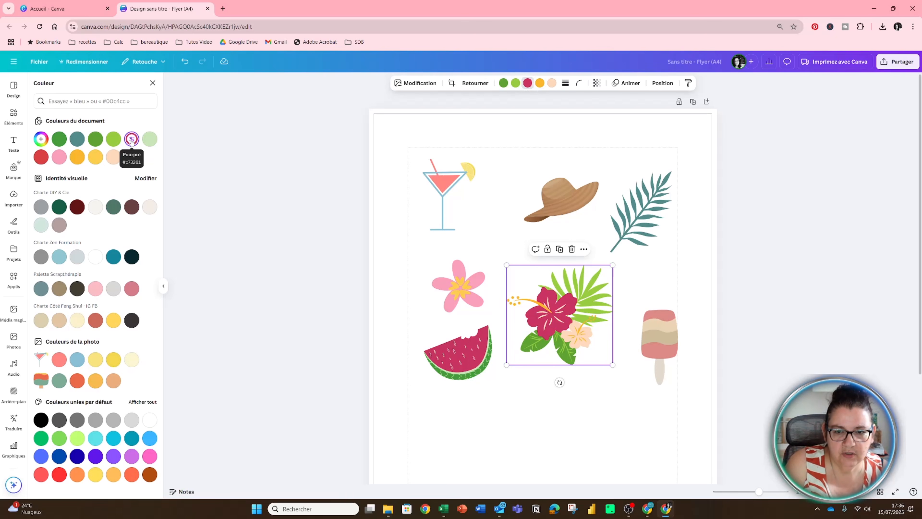
{"action": "left_click", "coordinate": [547, 208]}
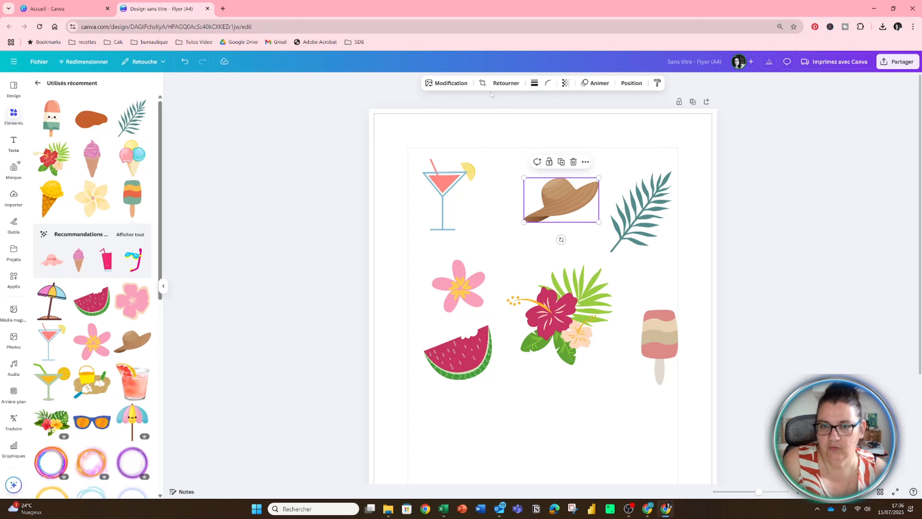
Change the cocktail's coral colour to the document colour Pourpre.
{"action": "left_click", "coordinate": [443, 218]}
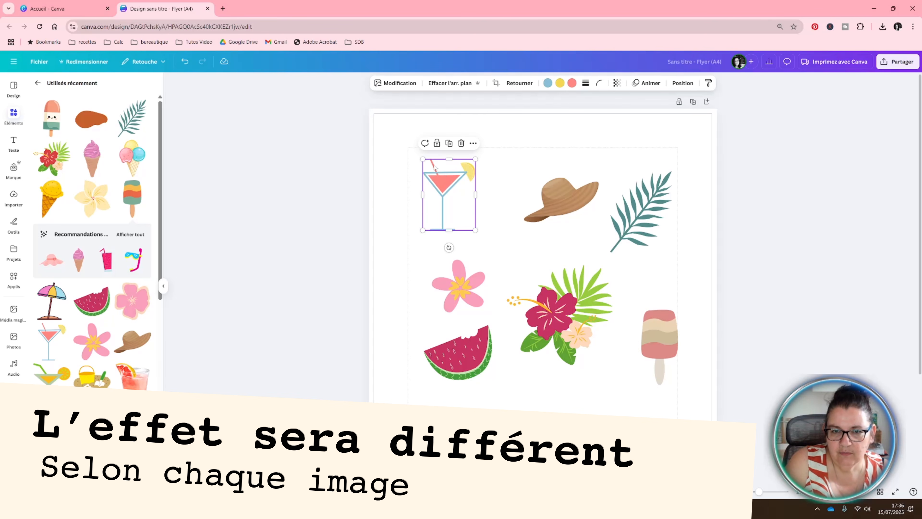
{"action": "left_click", "coordinate": [571, 83]}
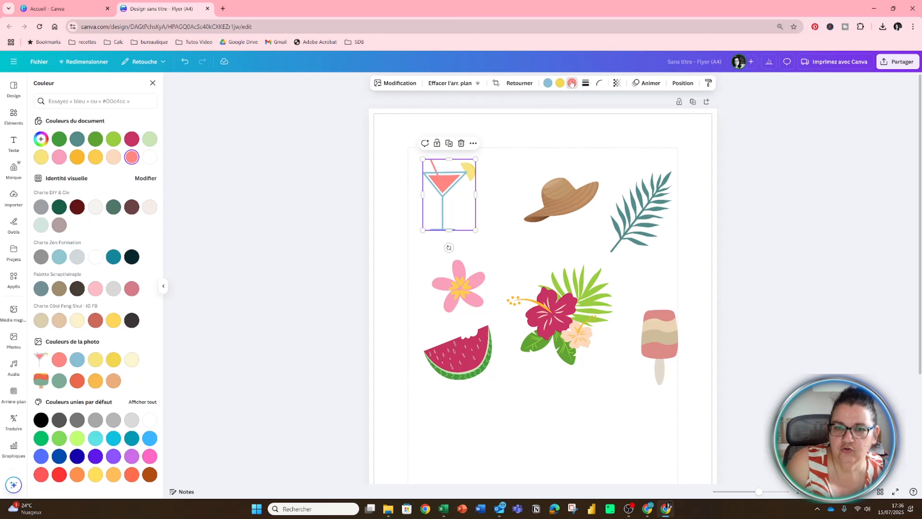
{"action": "left_click", "coordinate": [133, 138]}
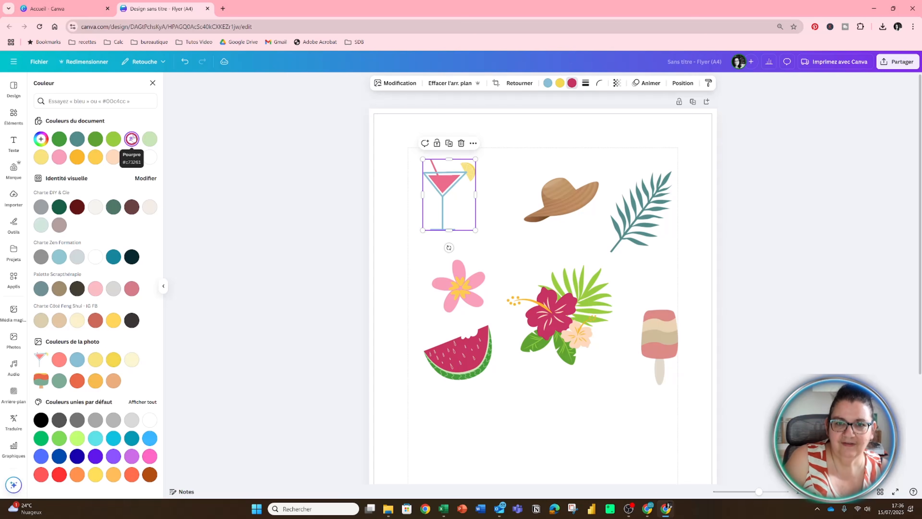
{"action": "left_click", "coordinate": [594, 157]}
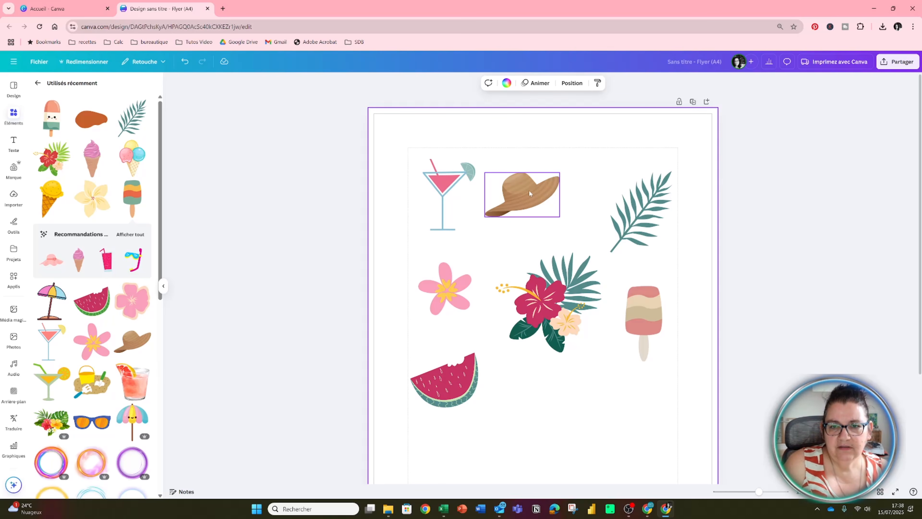
Reposition the straw hat and the ice pop to even out the layout of the illustrations.
{"action": "left_click", "coordinate": [515, 197]}
{"action": "left_click_drag", "start_coordinate": [515, 198], "coordinate": [525, 198]}
{"action": "left_click", "coordinate": [646, 326]}
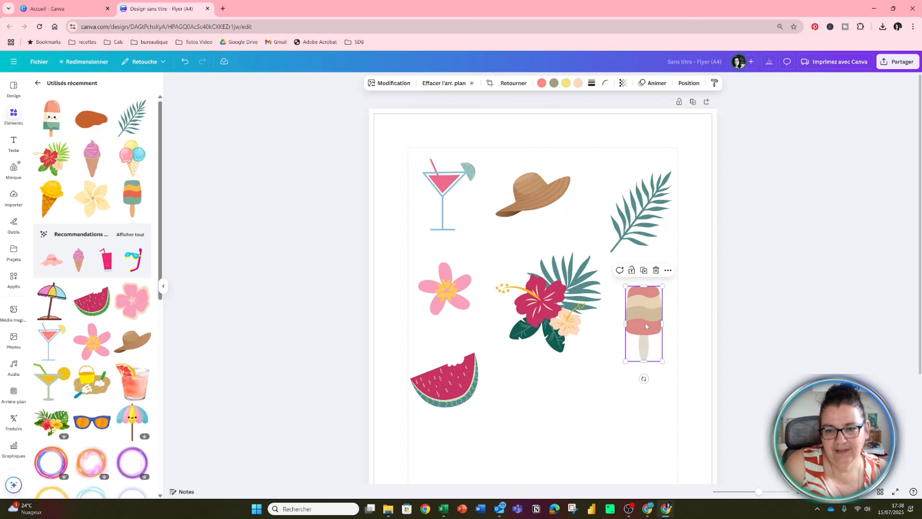
Scale the hibiscus bouquet down slightly from its upper-right corner.
{"action": "left_click", "coordinate": [640, 216]}
{"action": "left_click", "coordinate": [544, 293]}
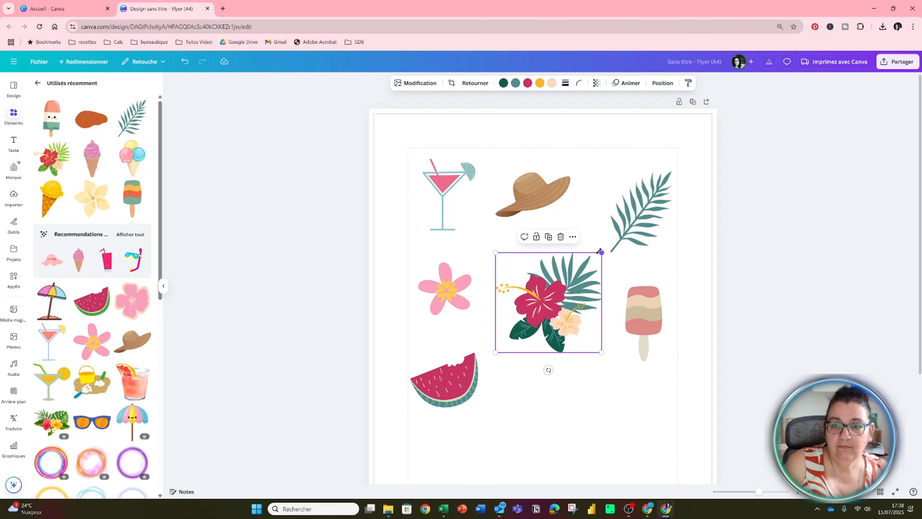
{"action": "left_click_drag", "start_coordinate": [602, 253], "coordinate": [588, 266]}
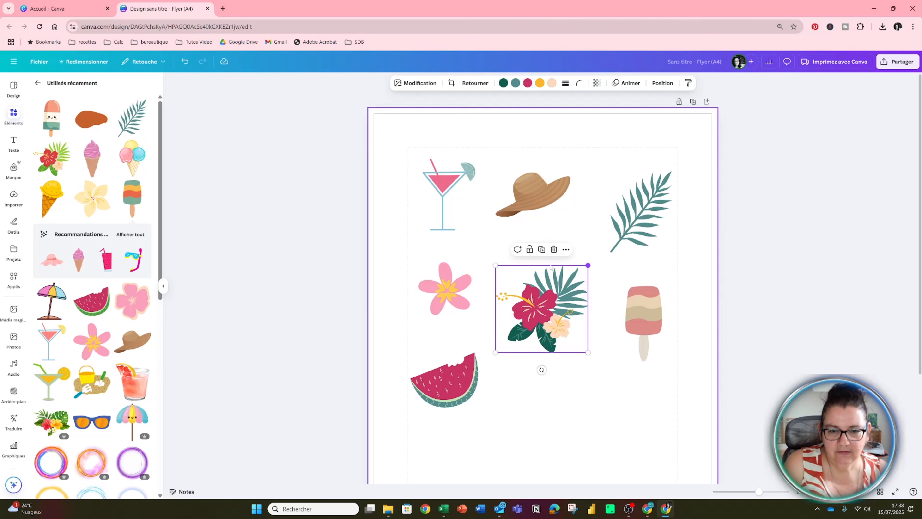
Move the pink flower slightly down and shift the palm leaf a little closer to the straw hat.
{"action": "left_click_drag", "start_coordinate": [450, 291], "coordinate": [447, 300]}
{"action": "left_click", "coordinate": [458, 387]}
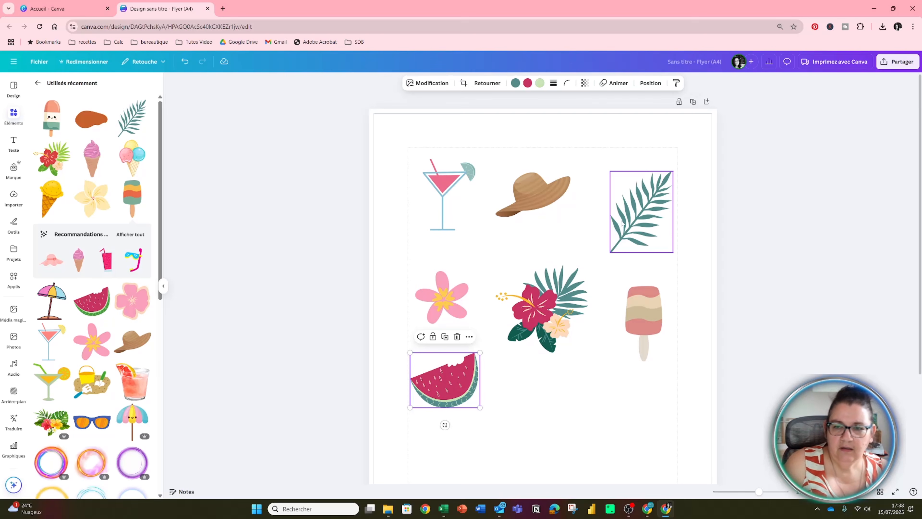
{"action": "mouse_move", "coordinate": [635, 215]}
{"action": "left_mouse_down"}
{"action": "mouse_move", "coordinate": [614, 215]}
{"action": "mouse_move", "coordinate": [621, 213]}
{"action": "left_mouse_up"}
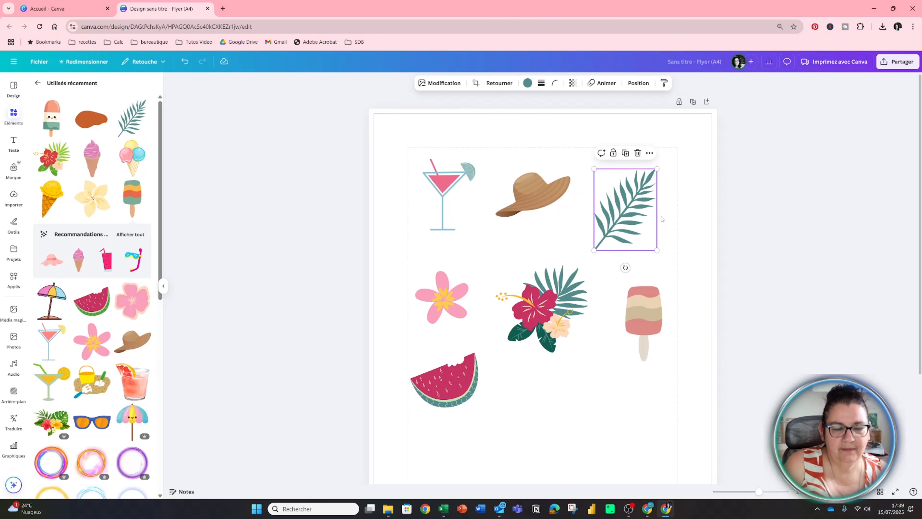
{"action": "left_click", "coordinate": [674, 217]}
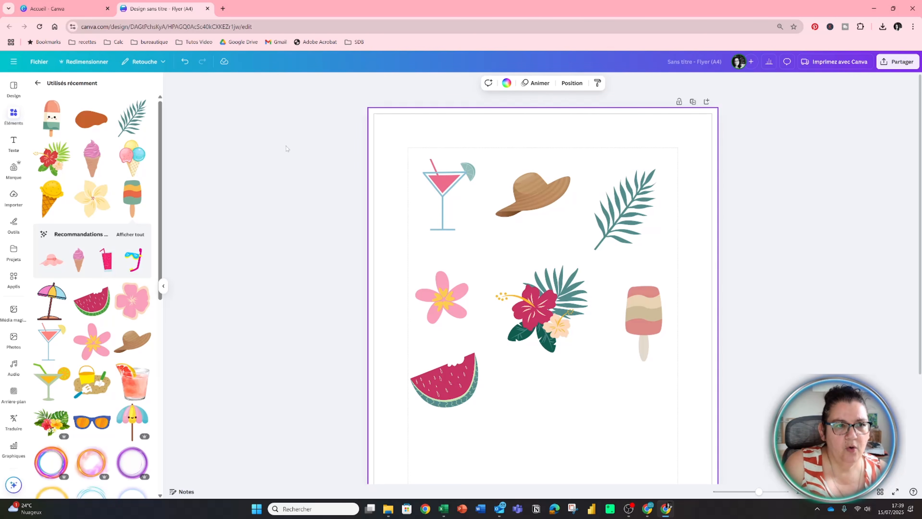
Add a circle from the basic shapes and place it over the cocktail glass.
{"action": "left_click", "coordinate": [13, 116]}
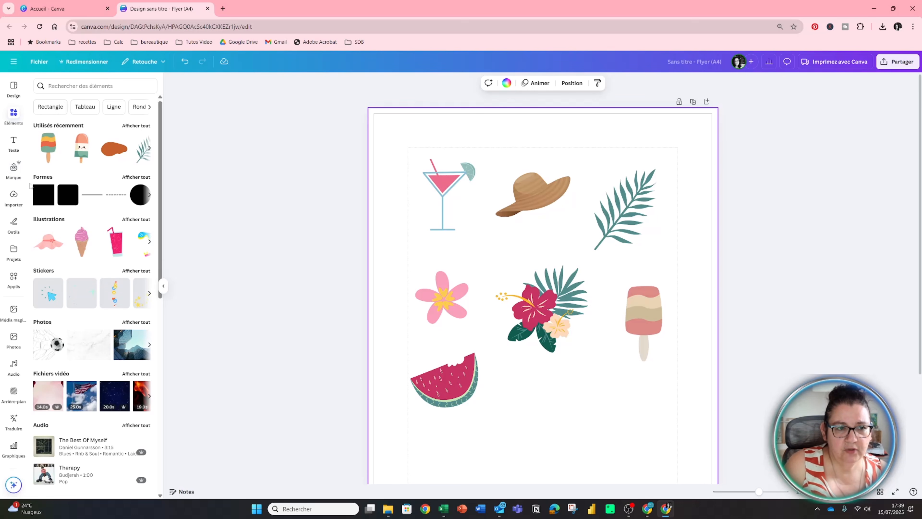
{"action": "left_click", "coordinate": [135, 178]}
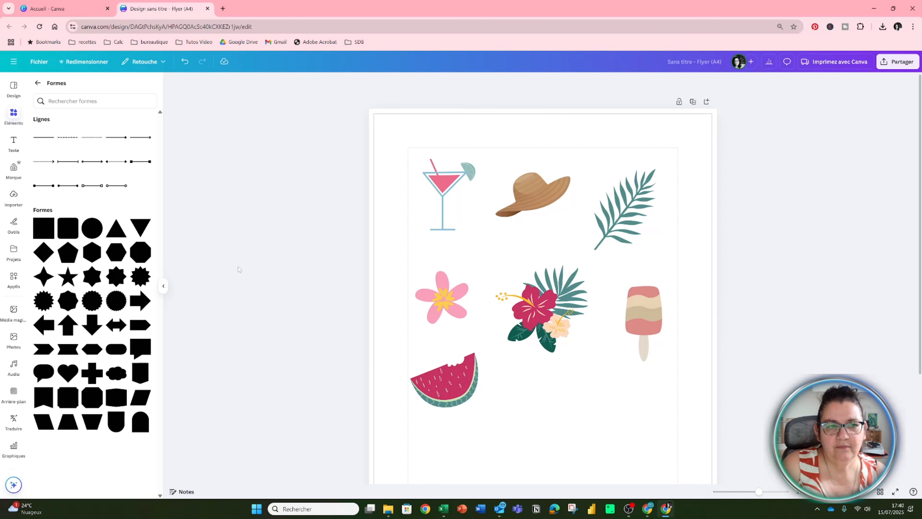
{"action": "left_click", "coordinate": [92, 234]}
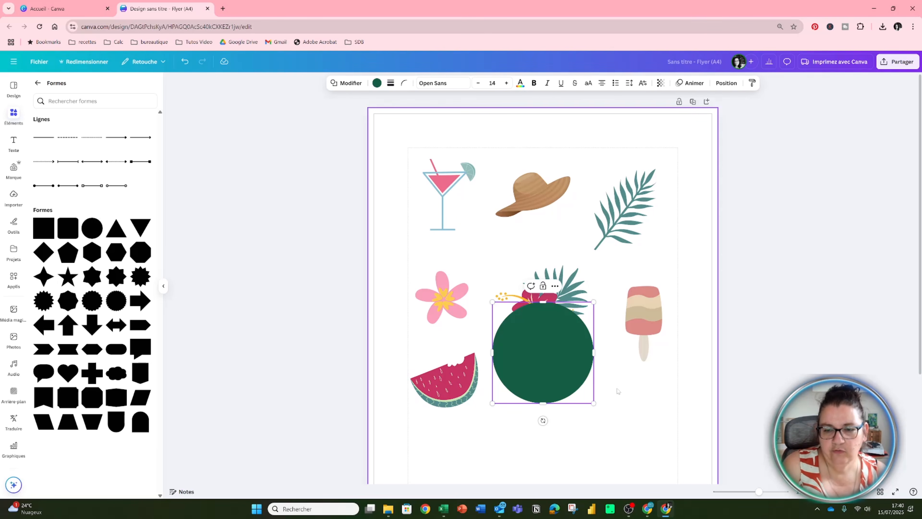
{"action": "left_click", "coordinate": [616, 365]}
{"action": "left_click", "coordinate": [566, 386]}
{"action": "left_click_drag", "start_coordinate": [566, 386], "coordinate": [471, 229]}
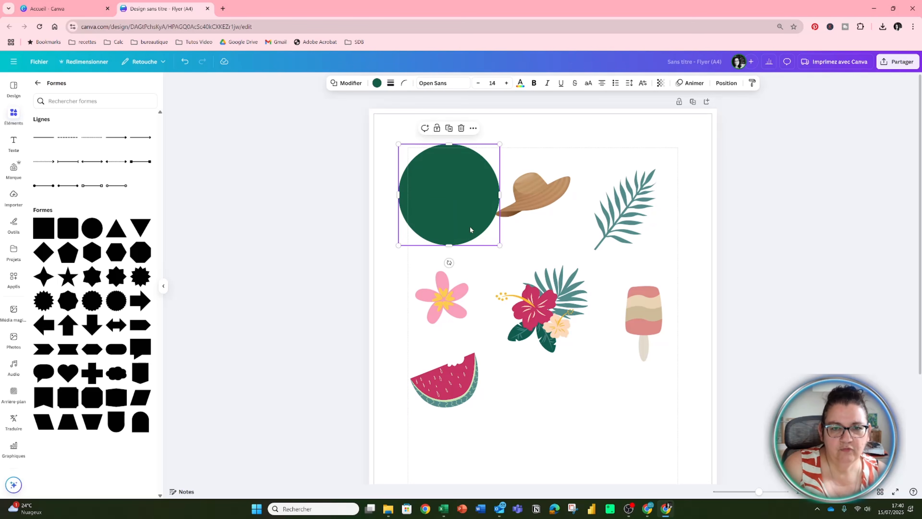
Send the circle to the very back behind the cocktail and shrink it to about 56 mm in diameter.
{"action": "left_click", "coordinate": [726, 83]}
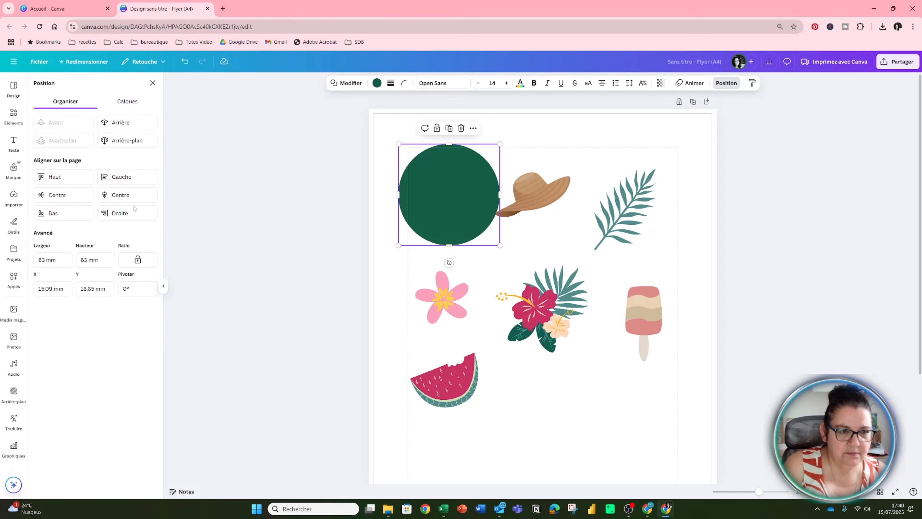
{"action": "left_click", "coordinate": [120, 140]}
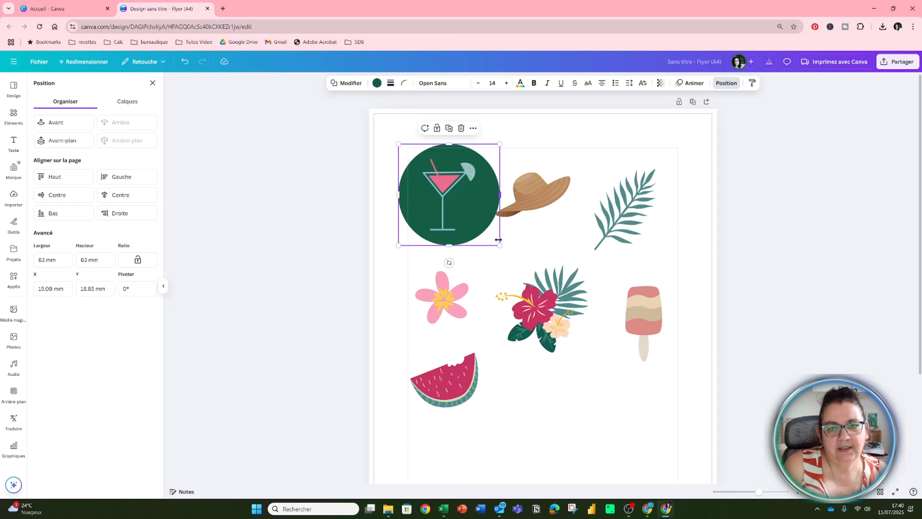
{"action": "left_click_drag", "start_coordinate": [498, 240], "coordinate": [492, 237]}
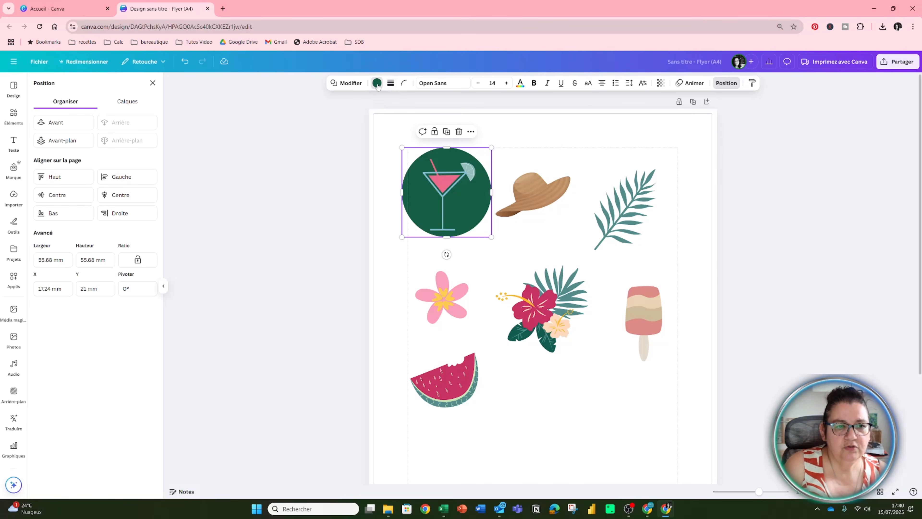
Recolour the circle behind the cocktail with Orange clair #FCD9BB and lighten it to a very pale tint.
{"action": "left_click", "coordinate": [377, 83]}
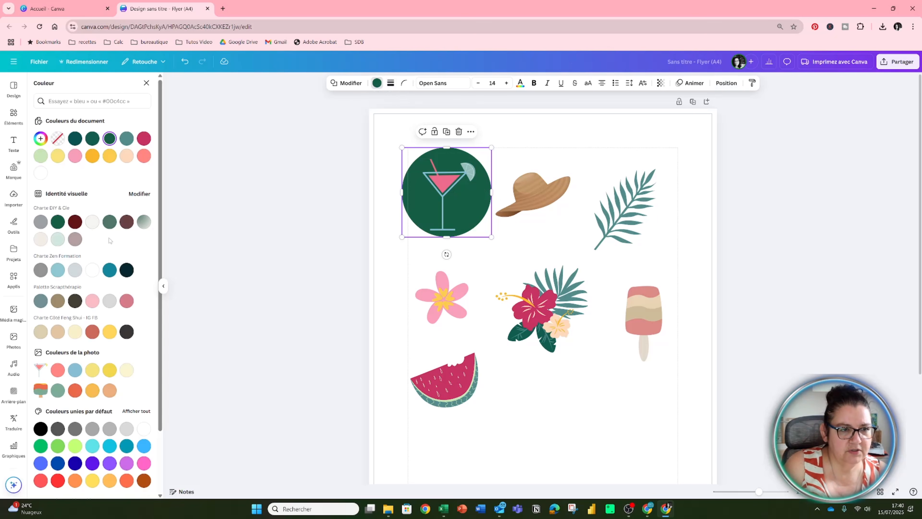
{"action": "left_click", "coordinate": [126, 157]}
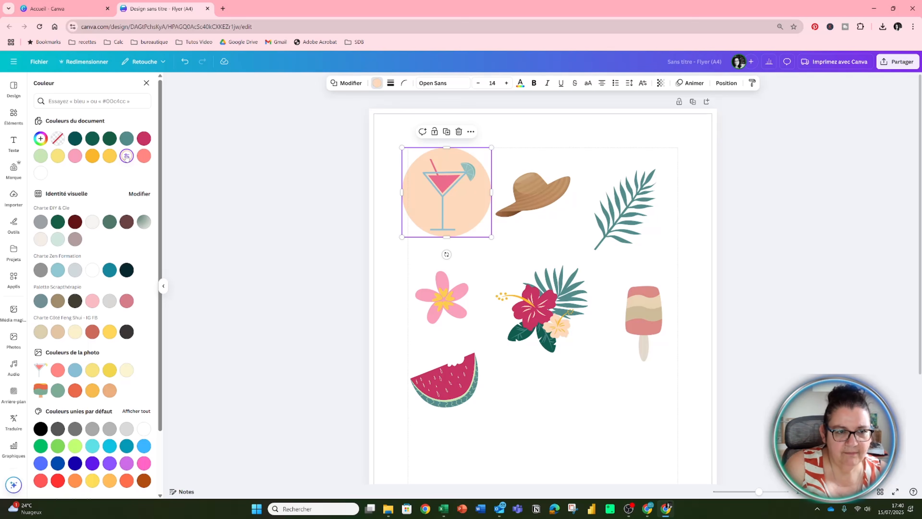
{"action": "left_click", "coordinate": [127, 157]}
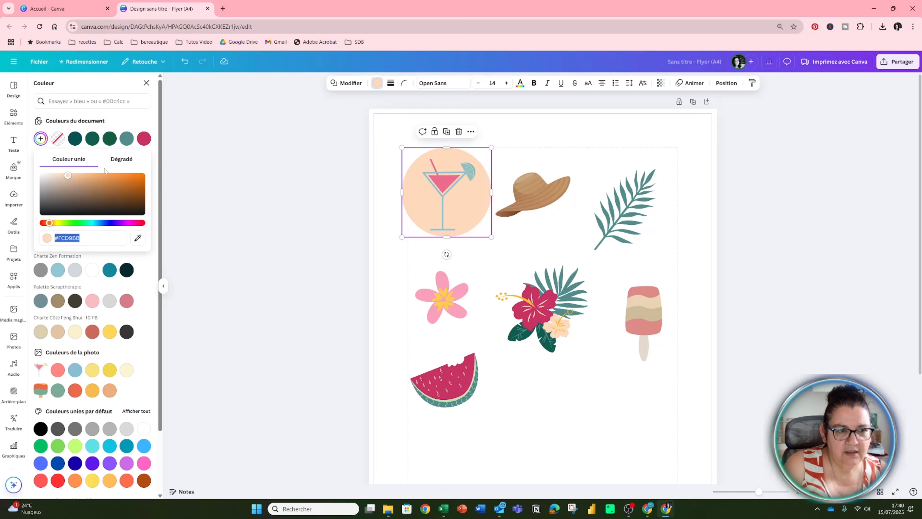
{"action": "left_click_drag", "start_coordinate": [66, 176], "coordinate": [53, 175]}
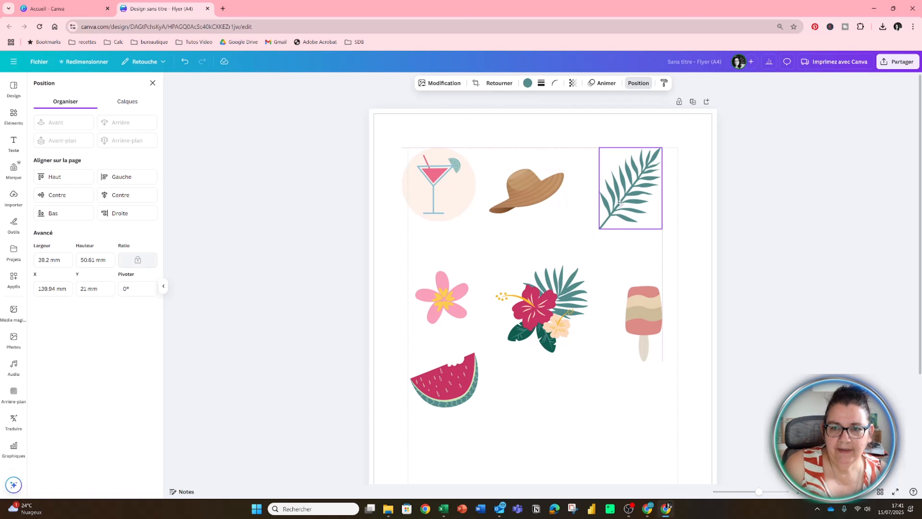
Nudge the palm leaf slightly down and place the orange-brown blob from the "tache" illustrations over it.
{"action": "left_click_drag", "start_coordinate": [619, 203], "coordinate": [613, 212]}
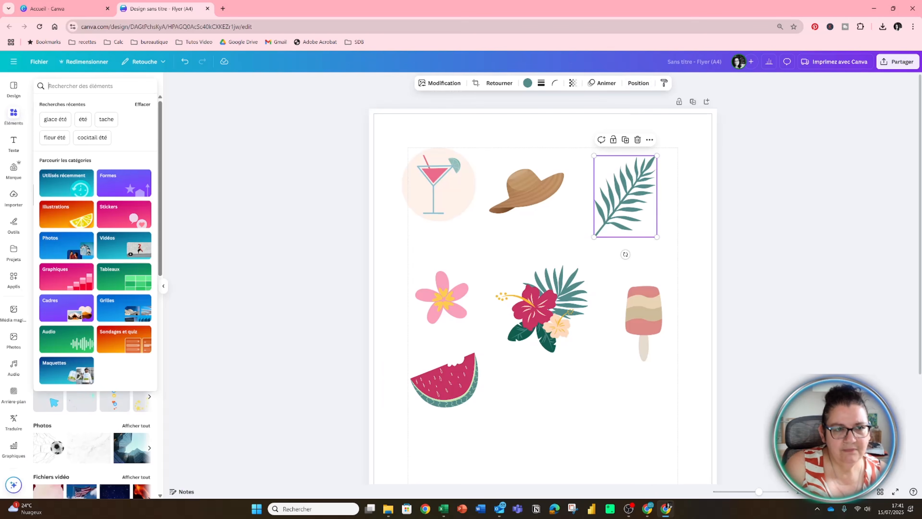
{"action": "left_click", "coordinate": [106, 119]}
{"action": "left_click", "coordinate": [134, 144]}
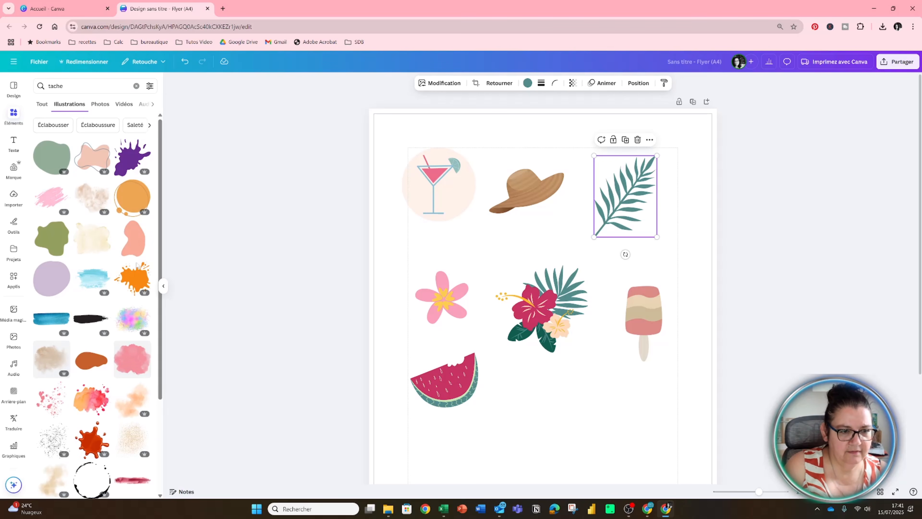
{"action": "left_click", "coordinate": [88, 362]}
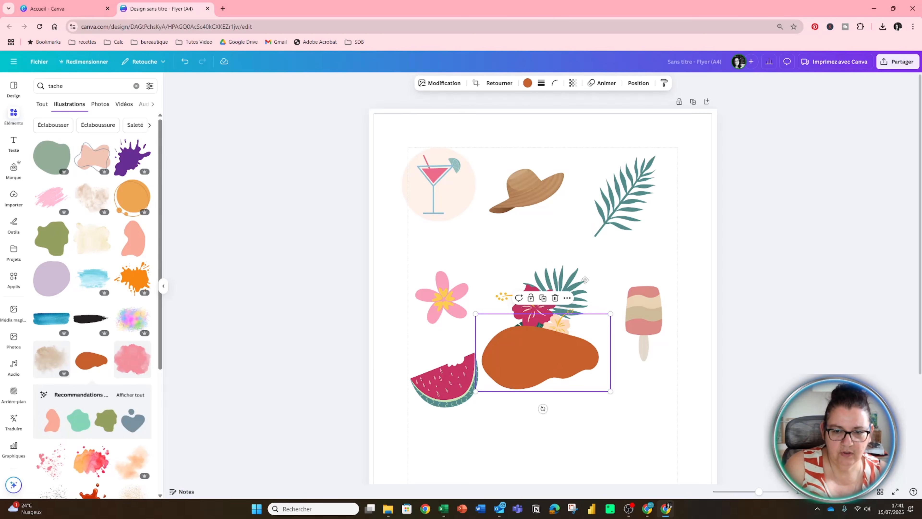
{"action": "left_click_drag", "start_coordinate": [545, 359], "coordinate": [646, 192]}
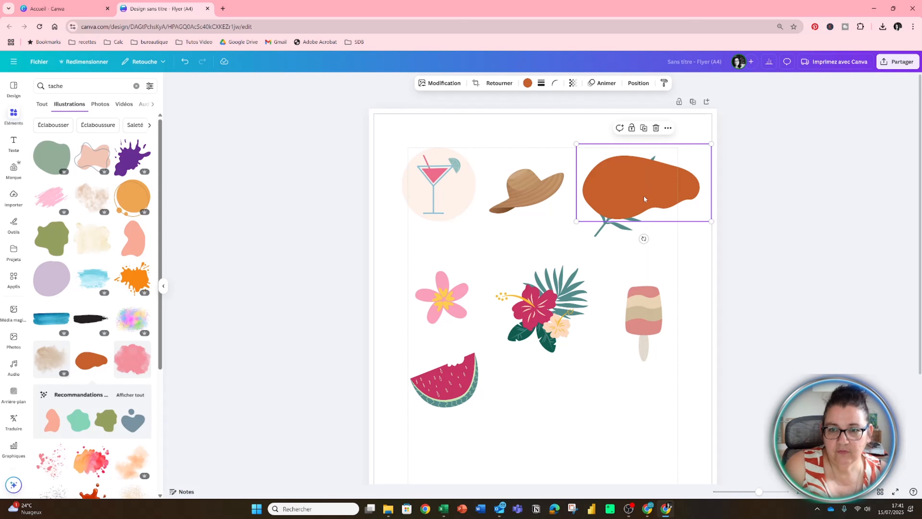
Recolour the blob with the cocktail circle's very pale orange, send it to the back and rotate it to sit diagonally behind the palm leaf.
{"action": "left_click", "coordinate": [527, 84]}
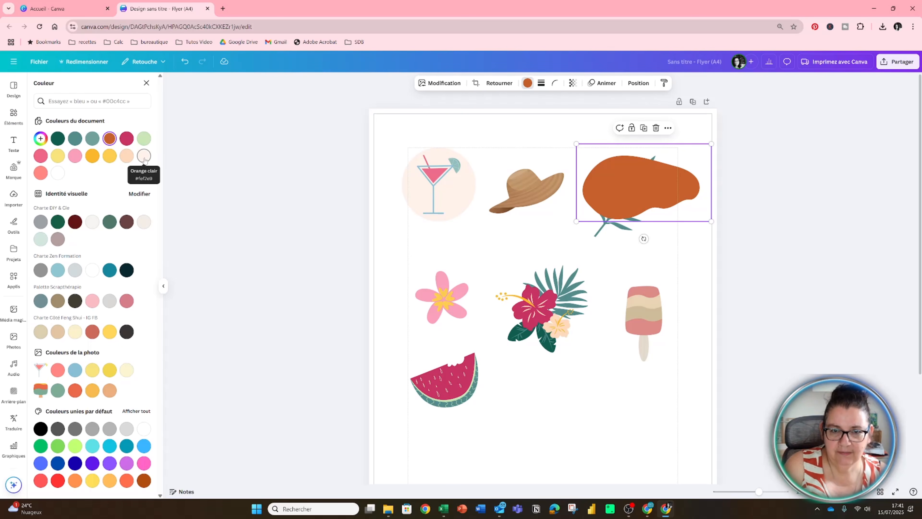
{"action": "left_click", "coordinate": [144, 159]}
{"action": "left_click", "coordinate": [643, 239]}
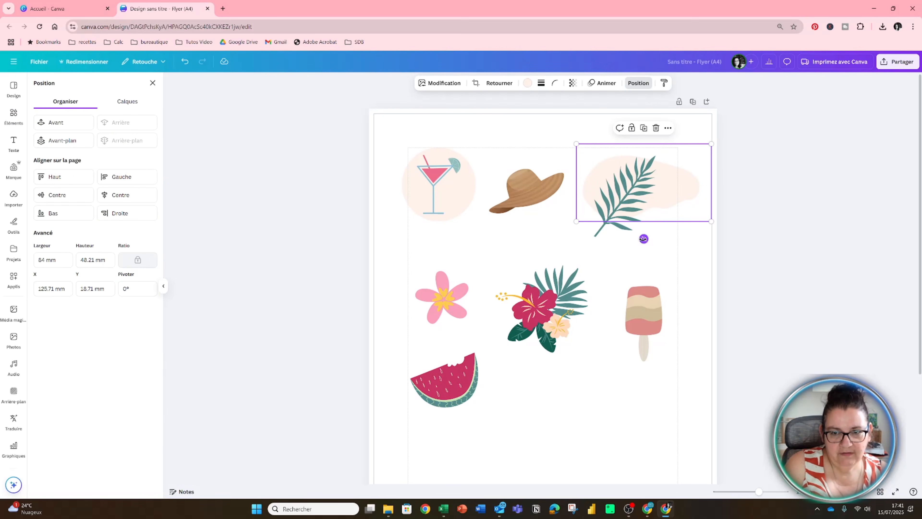
{"action": "left_click_drag", "start_coordinate": [644, 238], "coordinate": [679, 226]}
{"action": "left_click_drag", "start_coordinate": [687, 166], "coordinate": [672, 176]}
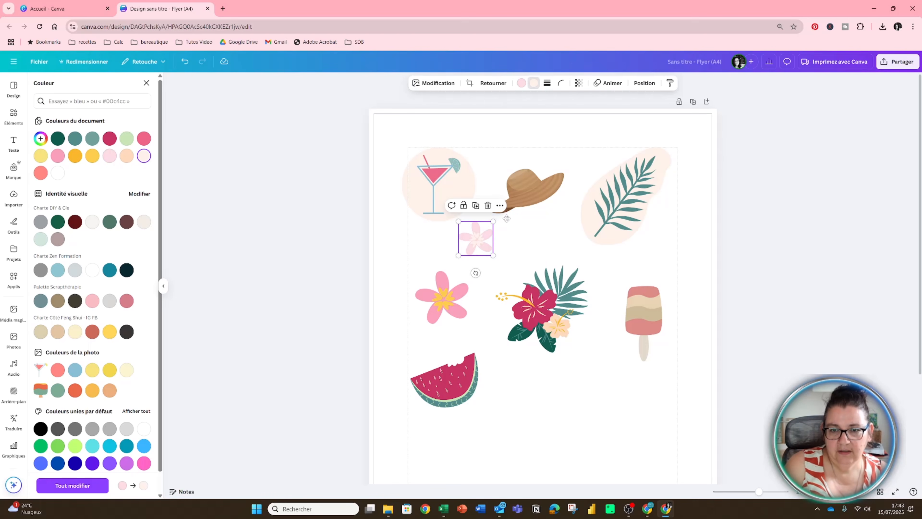
Decorate the brim of the straw hat with a small pale pink flower.
{"action": "left_click_drag", "start_coordinate": [476, 236], "coordinate": [516, 198]}
{"action": "left_click", "coordinate": [542, 239]}
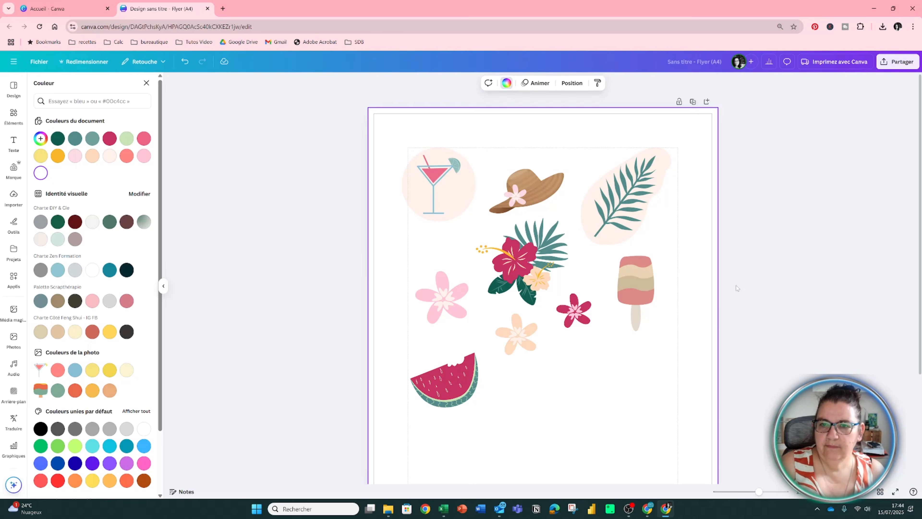
{"action": "scroll", "coordinate": [737, 288], "scroll_direction": "down", "scroll_amount": 1}
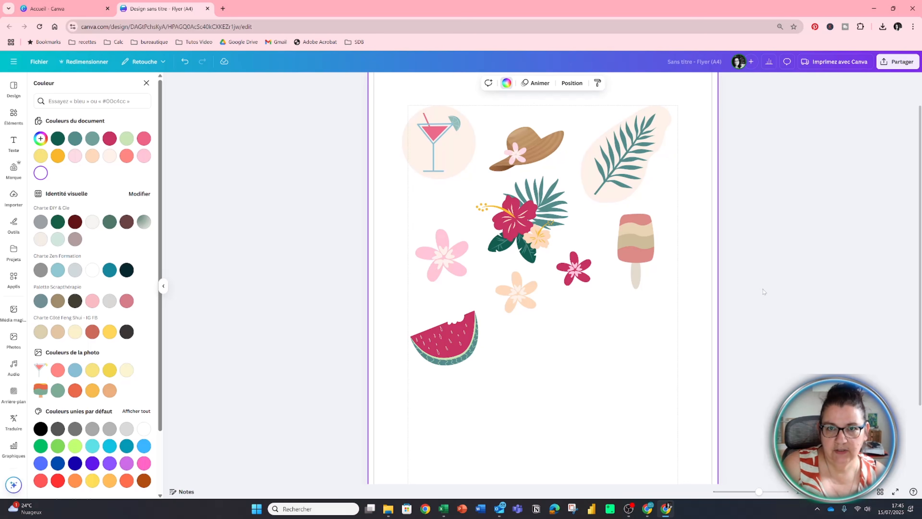
{"action": "left_click", "coordinate": [783, 289]}
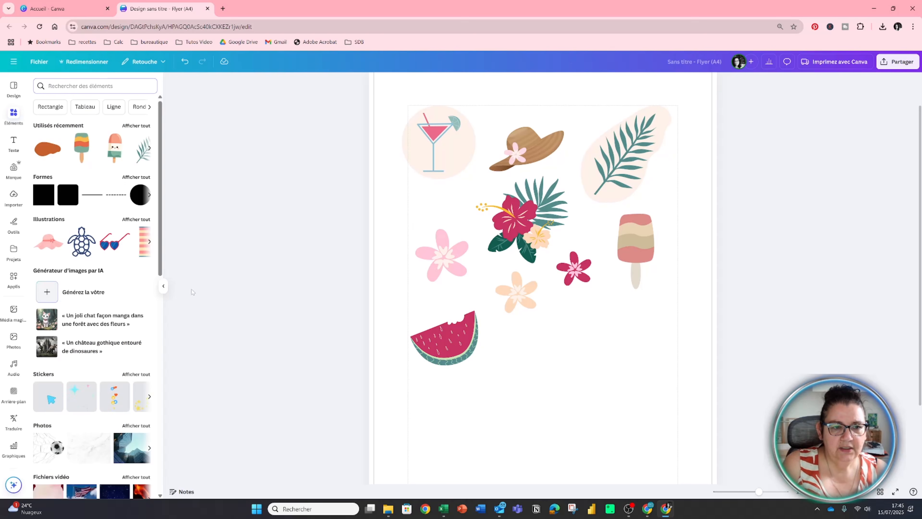
Upload the image holiday-2026511_1280 from the Téléchargements folder.
{"action": "left_click", "coordinate": [163, 286]}
{"action": "left_click", "coordinate": [13, 195]}
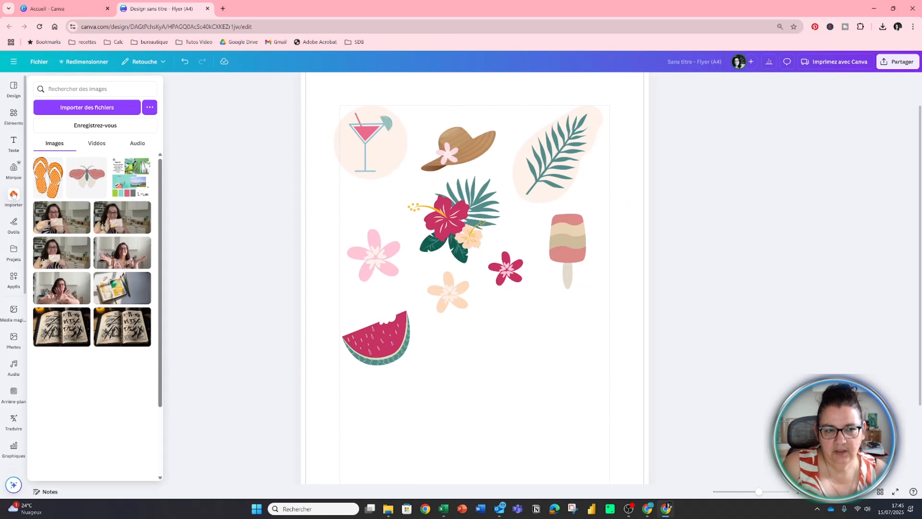
{"action": "left_click", "coordinate": [77, 105]}
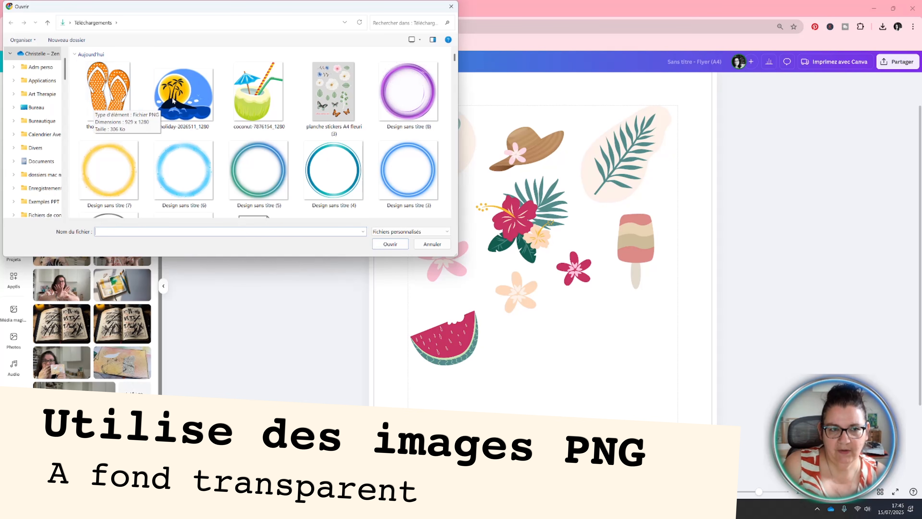
{"action": "left_click", "coordinate": [183, 95]}
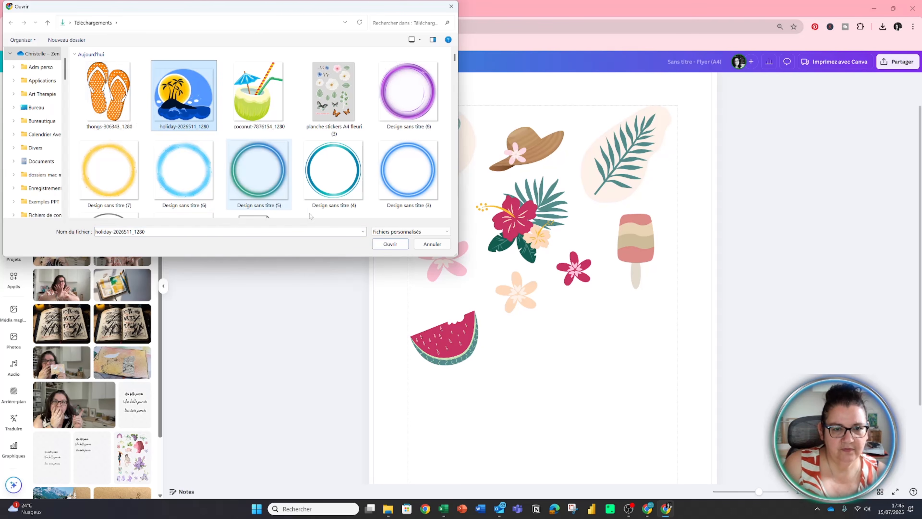
{"action": "left_click", "coordinate": [390, 244]}
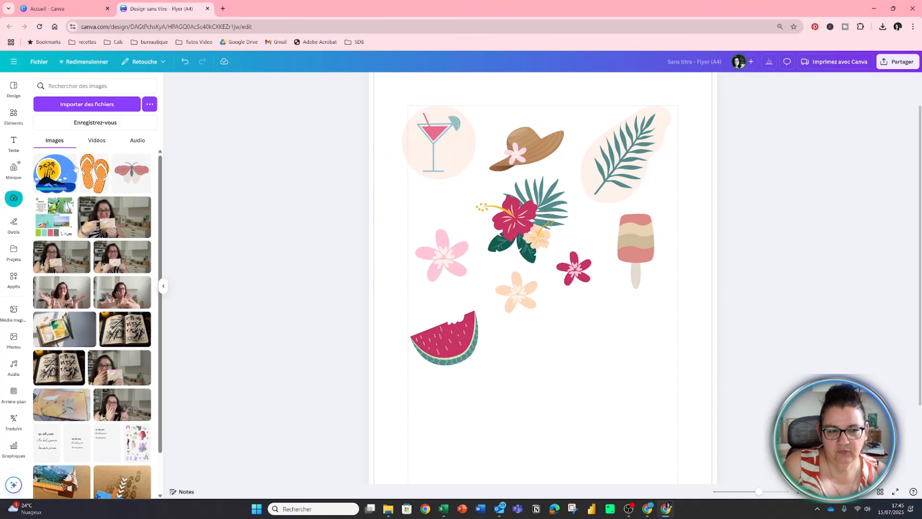
Add the uploaded palm island image to the page and shrink it beside the watermelon slice.
{"action": "mouse_move", "coordinate": [62, 169]}
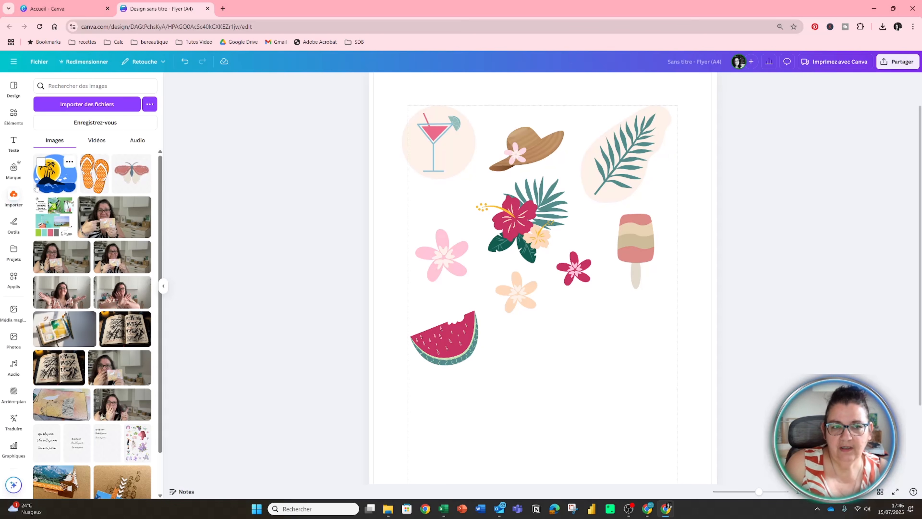
{"action": "left_click", "coordinate": [46, 181]}
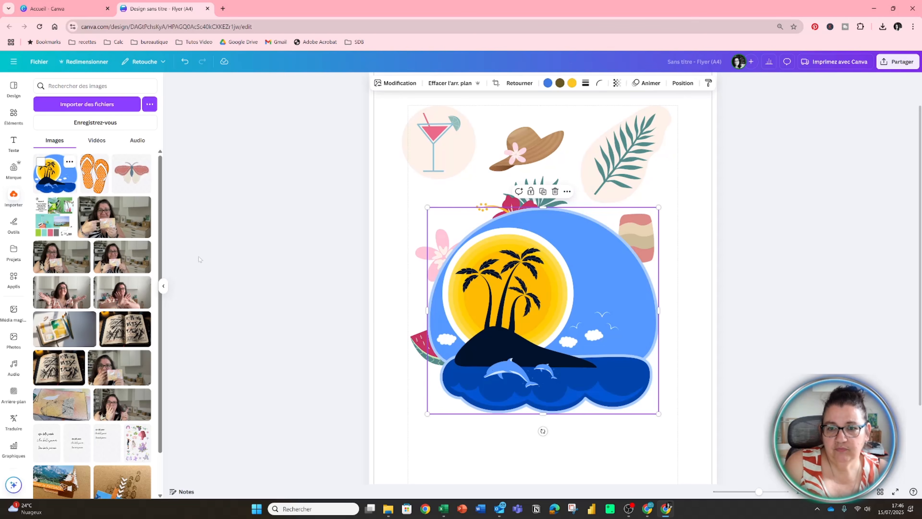
{"action": "left_click_drag", "start_coordinate": [427, 208], "coordinate": [479, 237]}
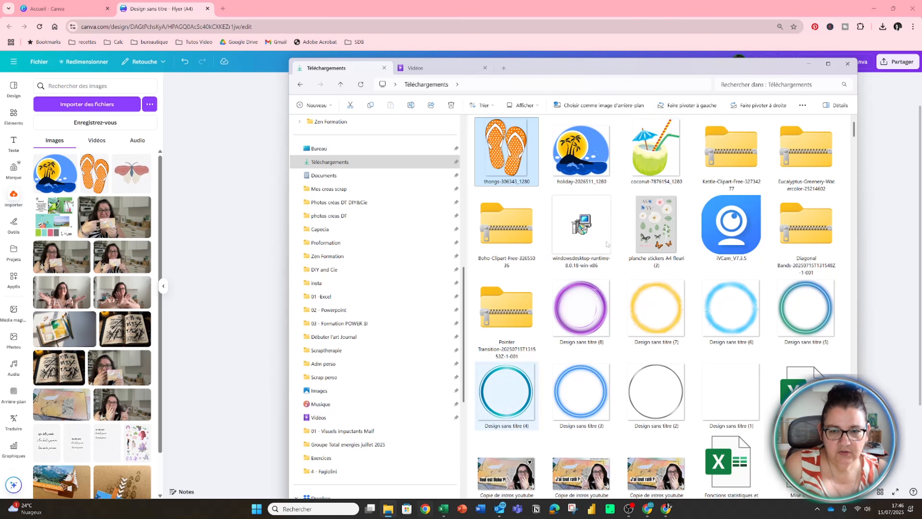
Import coconut-7876154_1280 from File Explorer's Téléchargements folder into the Canva design.
{"action": "left_click_drag", "start_coordinate": [644, 70], "coordinate": [306, 224]}
{"action": "left_click_drag", "start_coordinate": [311, 315], "coordinate": [624, 272]}
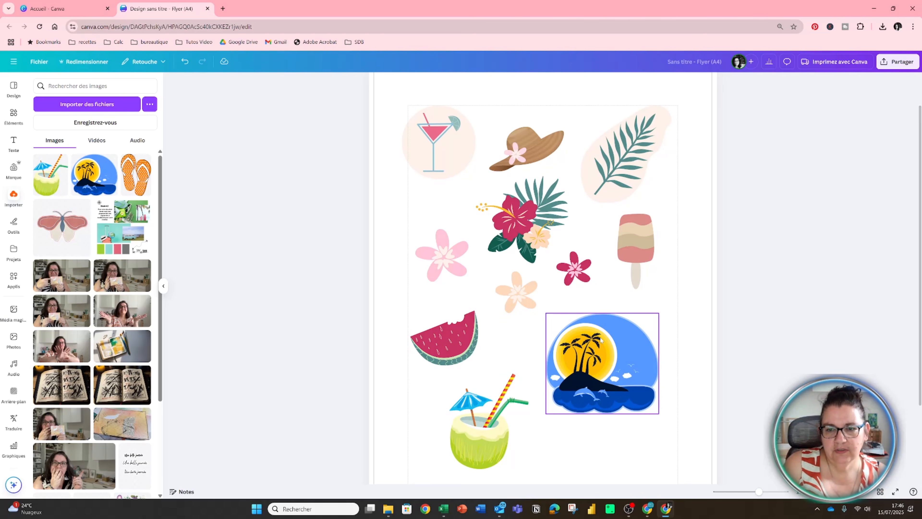
Replace the blue of the palm island illustration with Rouge pastel after trying light pink.
{"action": "left_click", "coordinate": [606, 330]}
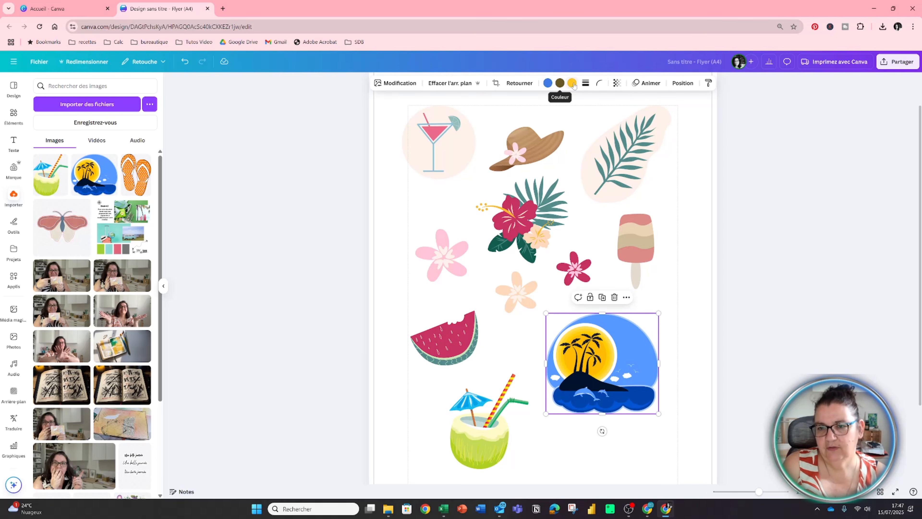
{"action": "left_click", "coordinate": [548, 84]}
{"action": "left_click", "coordinate": [144, 156]}
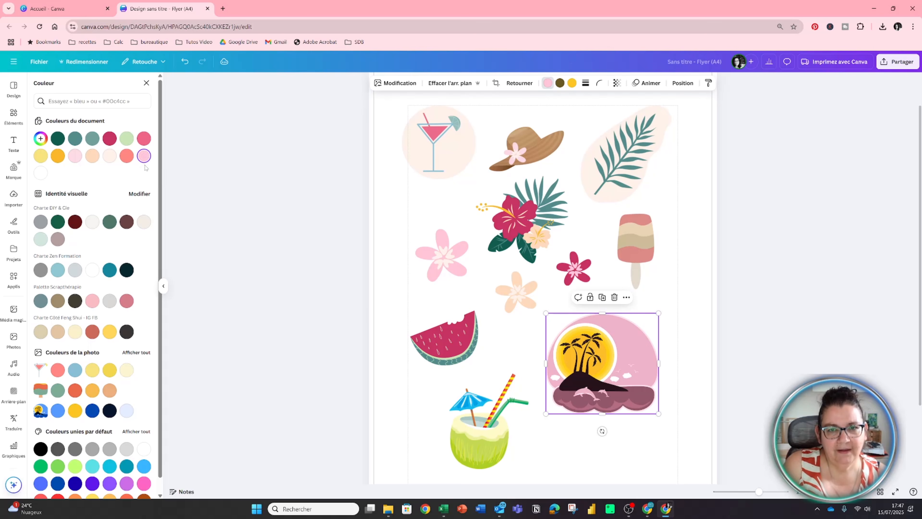
{"action": "left_click", "coordinate": [127, 156]}
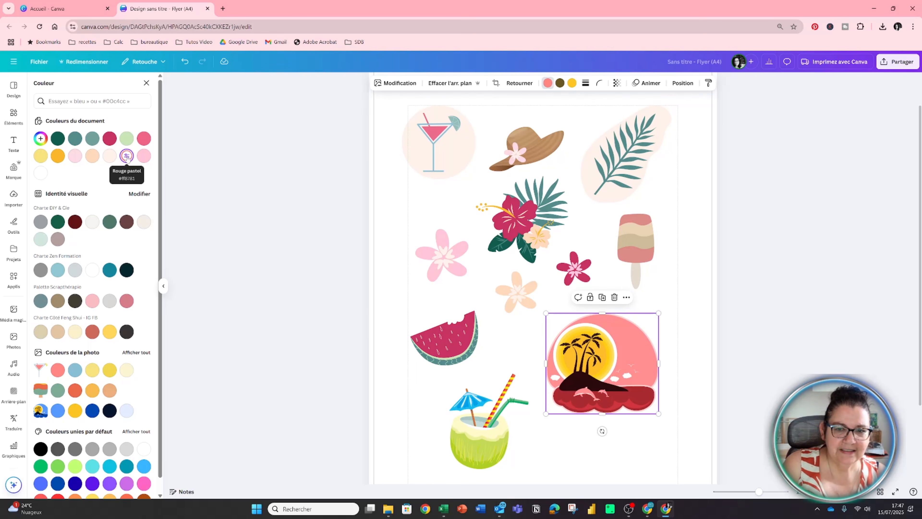
{"action": "left_click", "coordinate": [697, 371]}
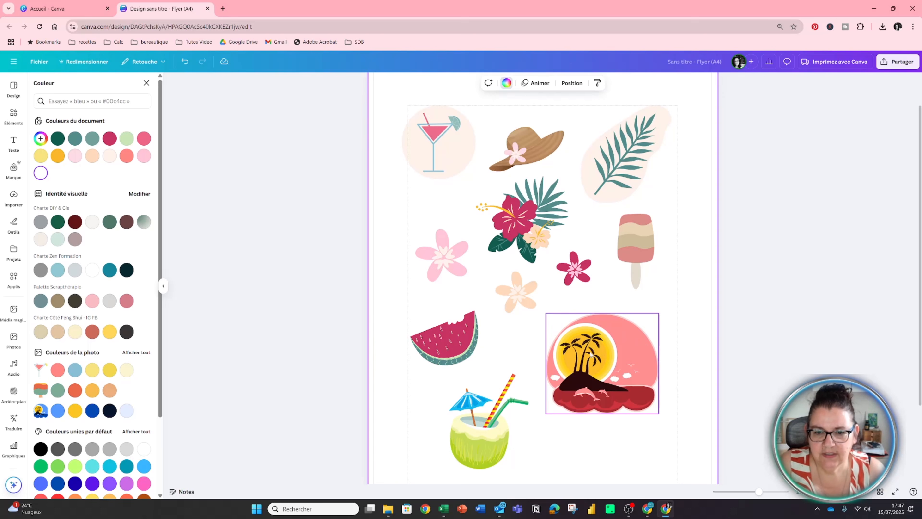
Recolour the coconut drink with a teal shell and a coral parasol.
{"action": "left_click", "coordinate": [466, 438]}
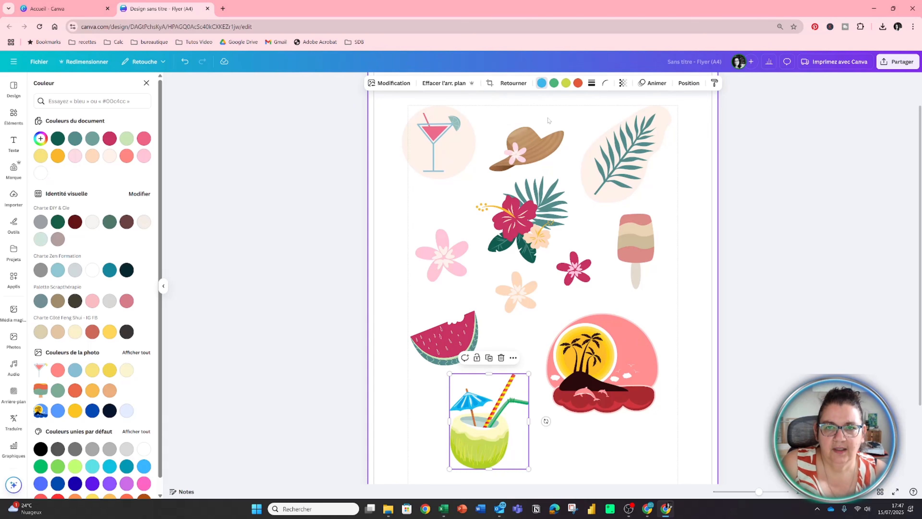
{"action": "left_click", "coordinate": [543, 86]}
Add the uploaded flip-flops image, scale it to about half size and replace its orange with Rouge pastel.
{"action": "left_click", "coordinate": [13, 196]}
{"action": "left_click", "coordinate": [135, 174]}
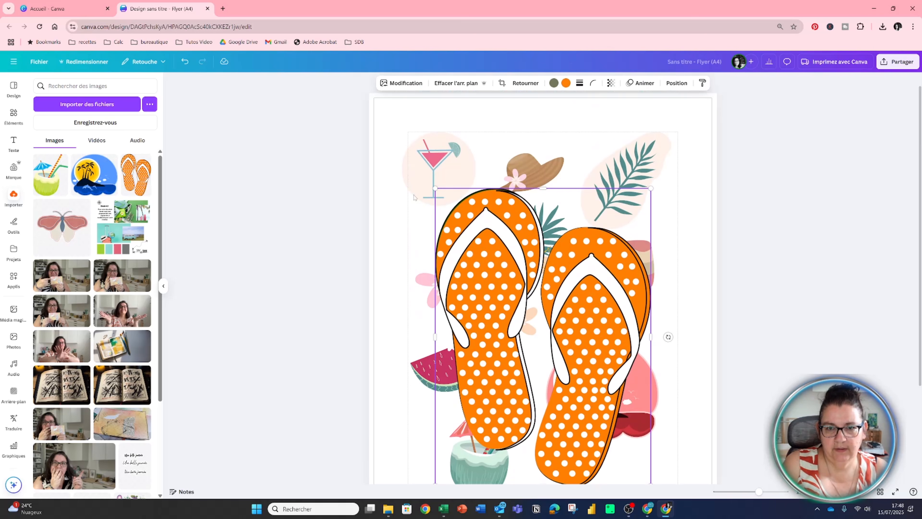
{"action": "left_click_drag", "start_coordinate": [436, 189], "coordinate": [541, 334]}
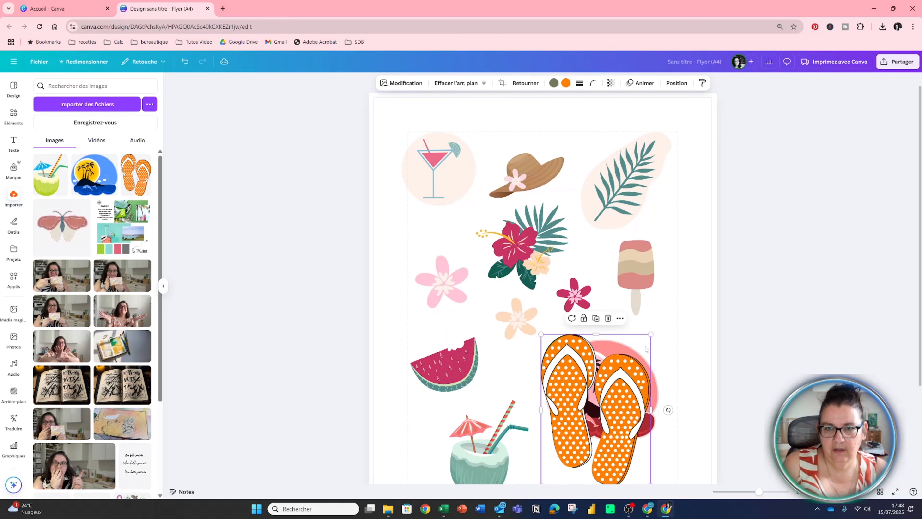
{"action": "left_click", "coordinate": [565, 83]}
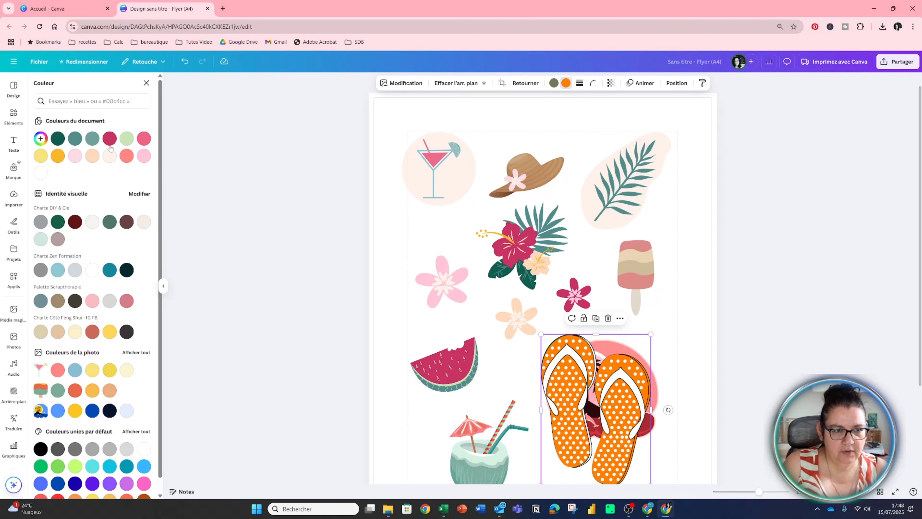
{"action": "left_click", "coordinate": [127, 155]}
Shrink the flip-flops further and place them below the palm island, beside the coconut drink.
{"action": "scroll", "coordinate": [604, 325], "scroll_direction": "down", "scroll_amount": 3}
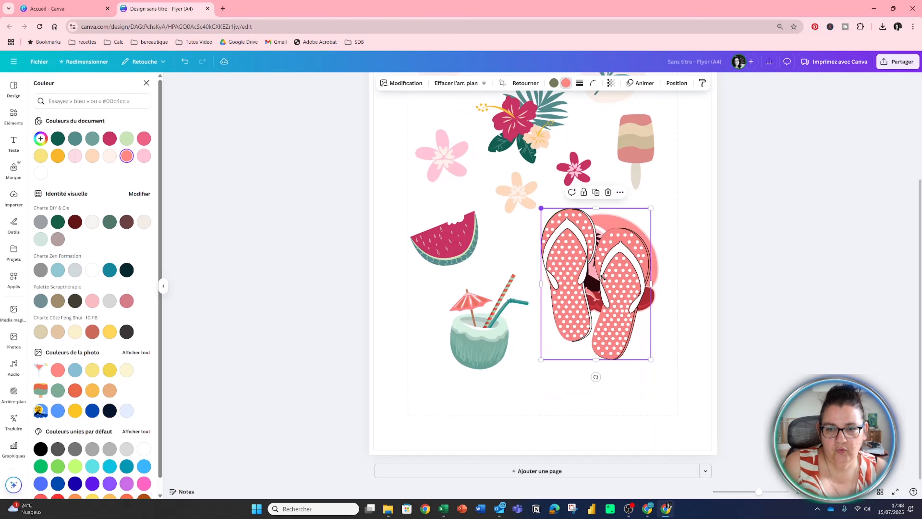
{"action": "left_click_drag", "start_coordinate": [602, 278], "coordinate": [603, 301]}
{"action": "left_click_drag", "start_coordinate": [634, 336], "coordinate": [575, 373]}
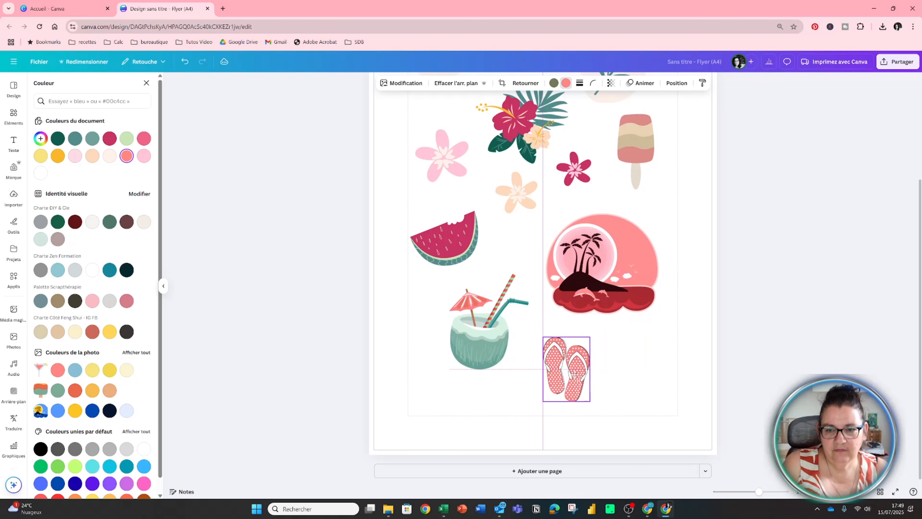
Try magenta for the palm island illustration's dark tone and delete the illustration from the page.
{"action": "left_click", "coordinate": [610, 283]}
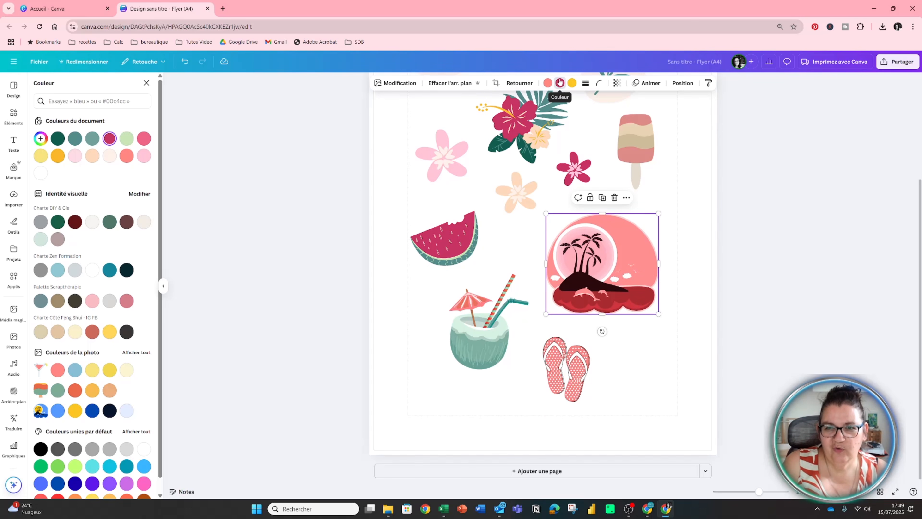
{"action": "left_click", "coordinate": [572, 83]}
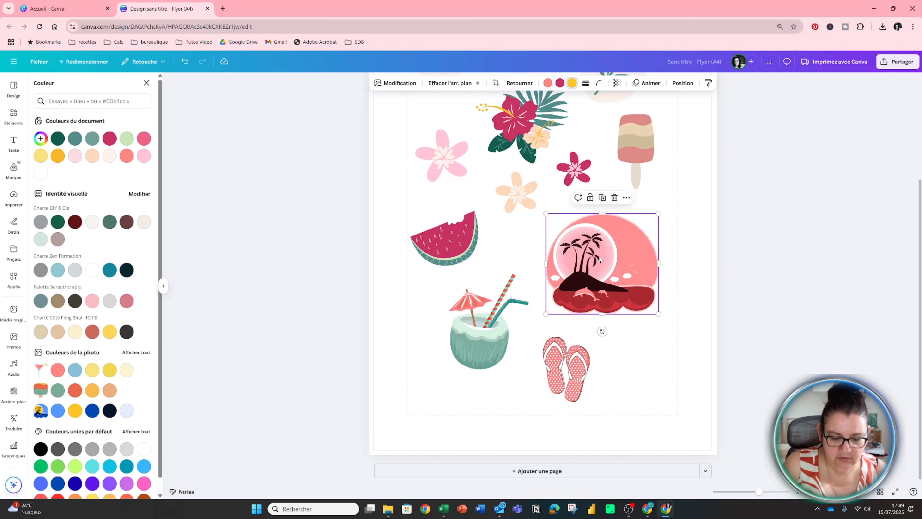
{"action": "key", "text": "Delete"}
Select the flip-flops illustration for further adjustment.
{"action": "left_click", "coordinate": [573, 381]}
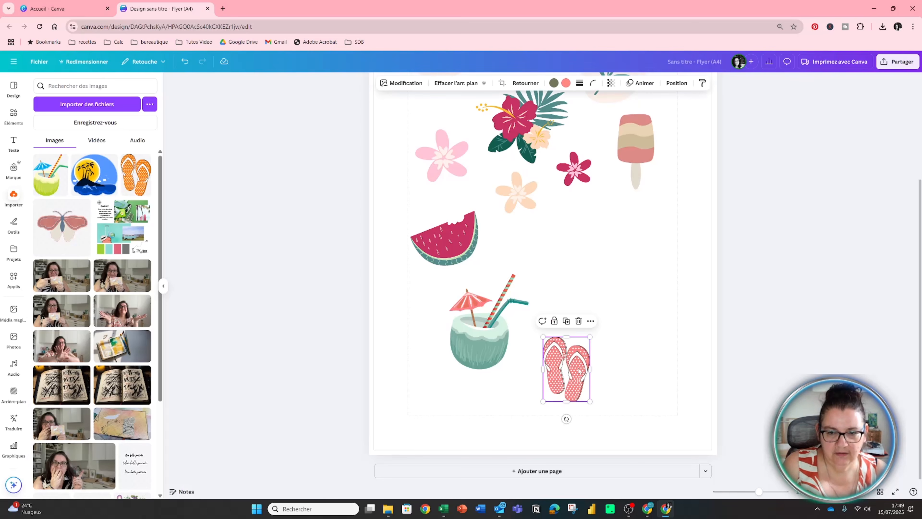